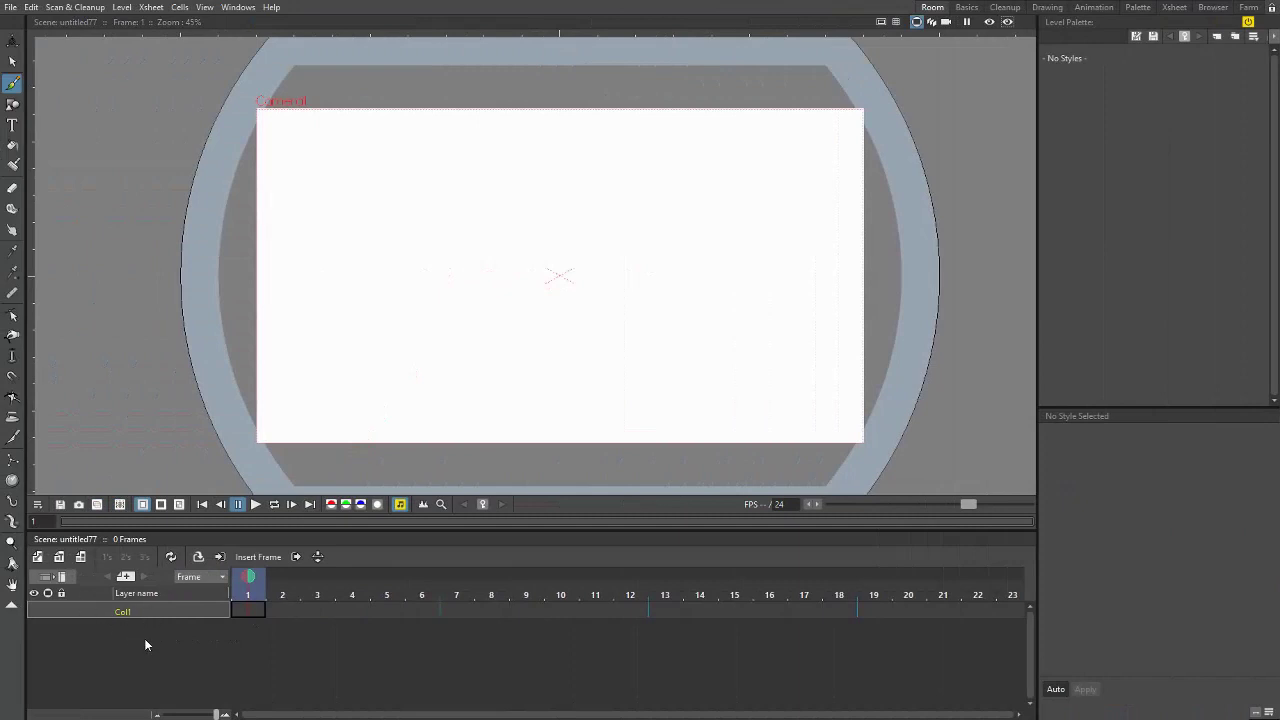
- Switch to the Basics workspace and widen its Xsheet until Col1 to Col7 are in view
left_click(966, 8)
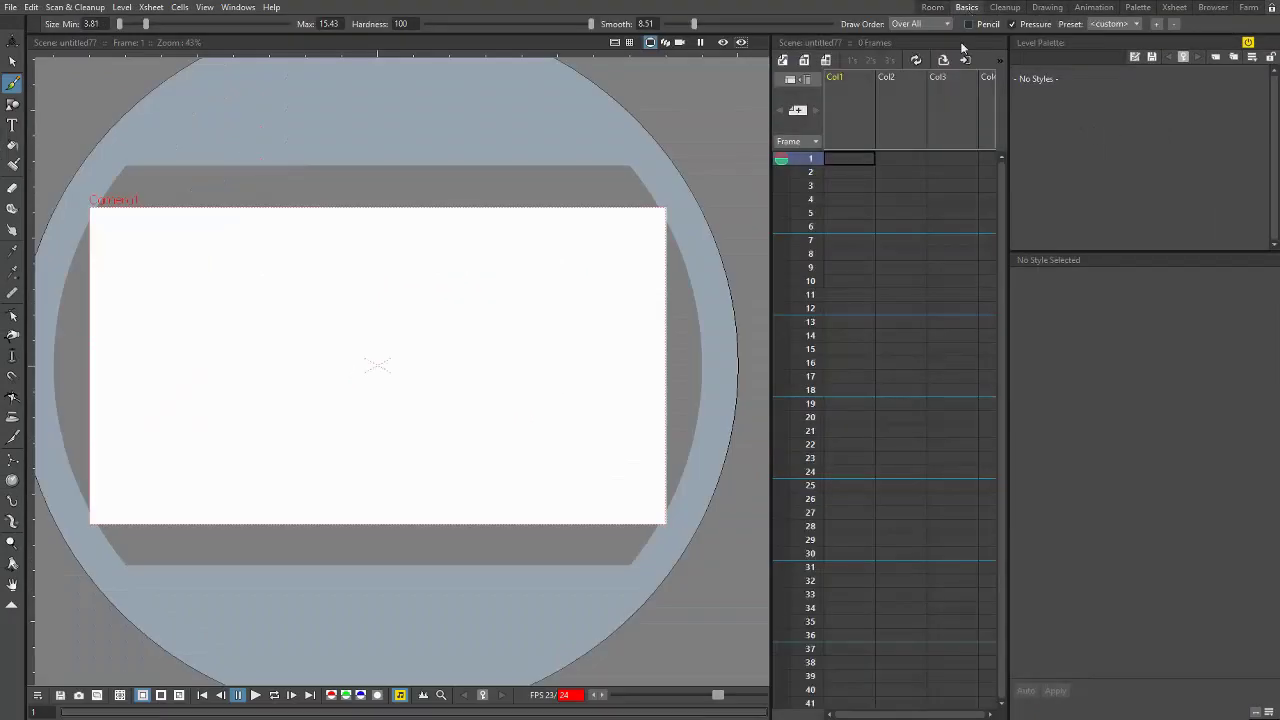
left_click_drag(771, 228, 604, 215)
left_click(686, 158)
left_click(733, 158)
left_click(781, 157)
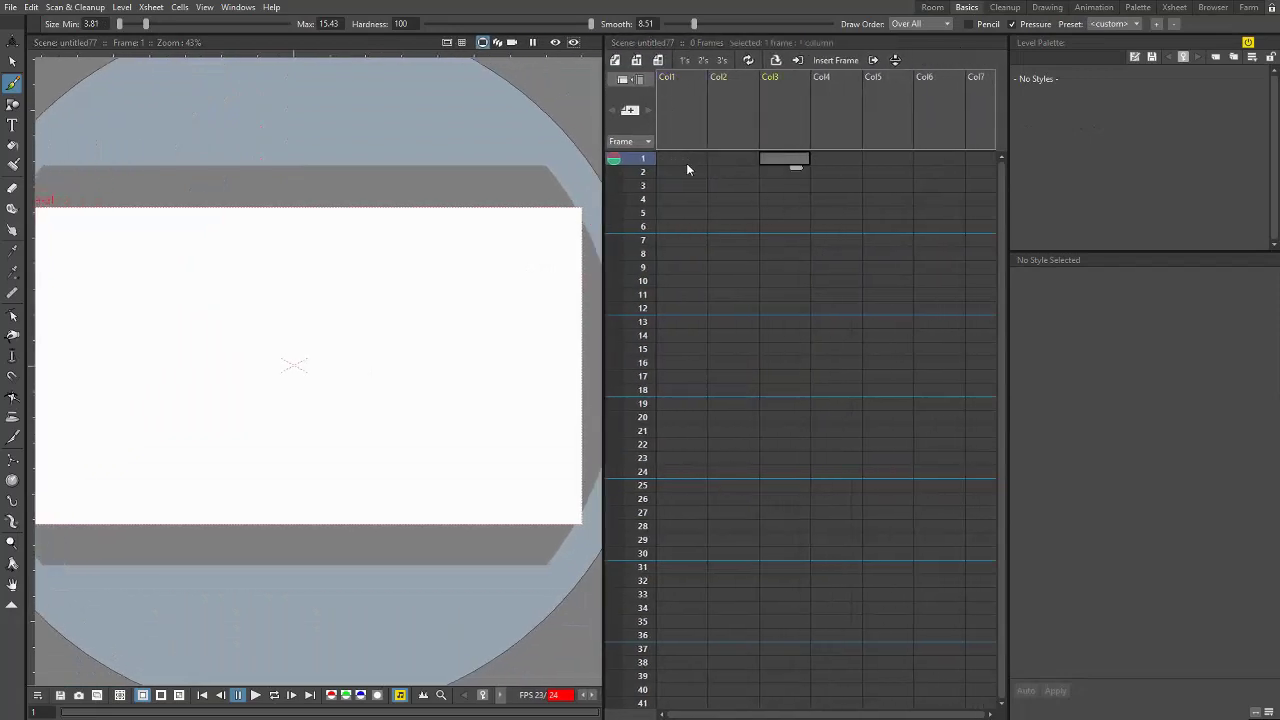
left_click(688, 159)
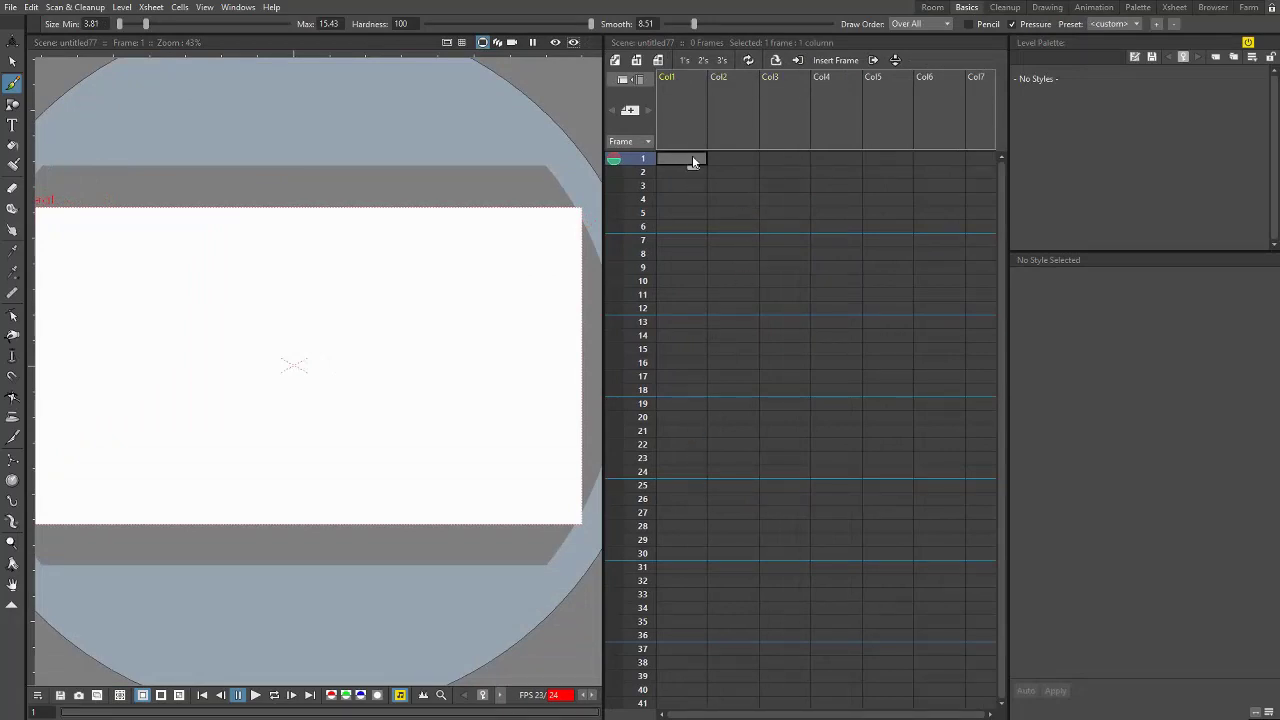
- Compare the column arrangement of the Basics Xsheet with the layer rows of the timeline in the Room workspace
left_click_drag(693, 158, 809, 163)
left_click(688, 159)
left_click(745, 160)
left_click(938, 9)
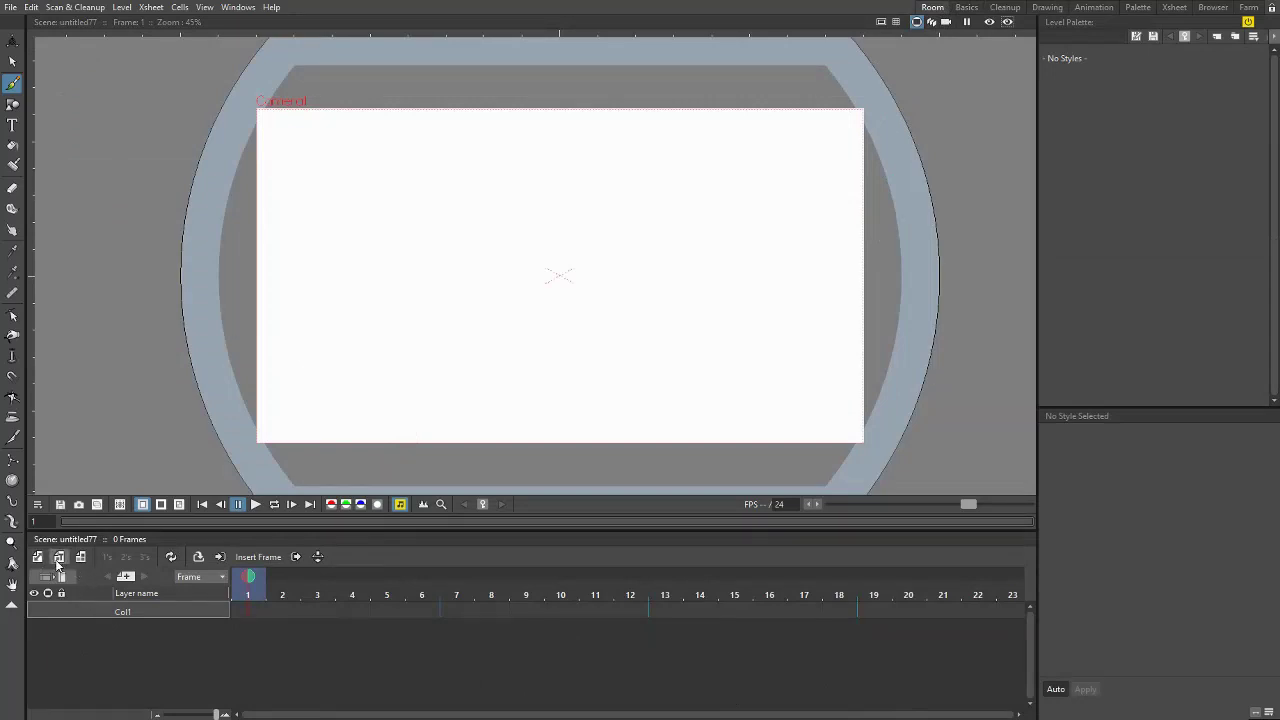
left_click(967, 8)
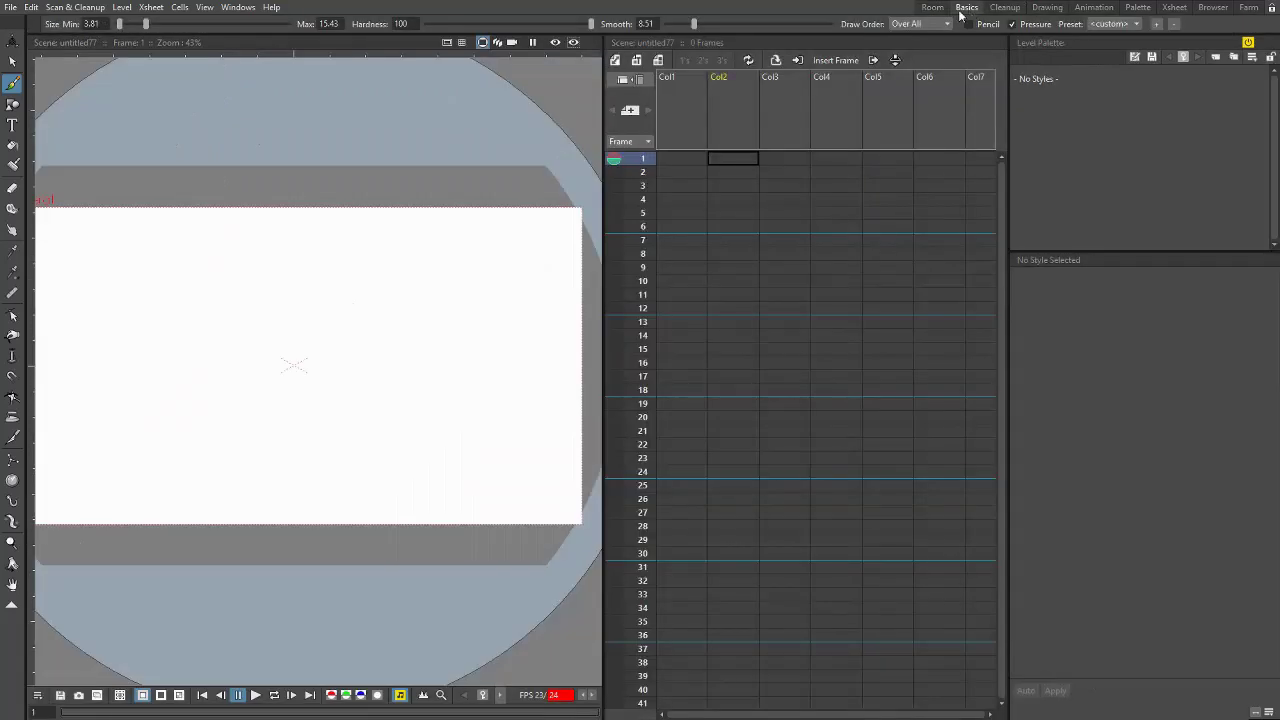
- Narrow the Xsheet slightly, create a Toonz raster level in frame 1 of Col1 and extend it to frame 12
left_click_drag(566, 263, 645, 267)
left_click(736, 161)
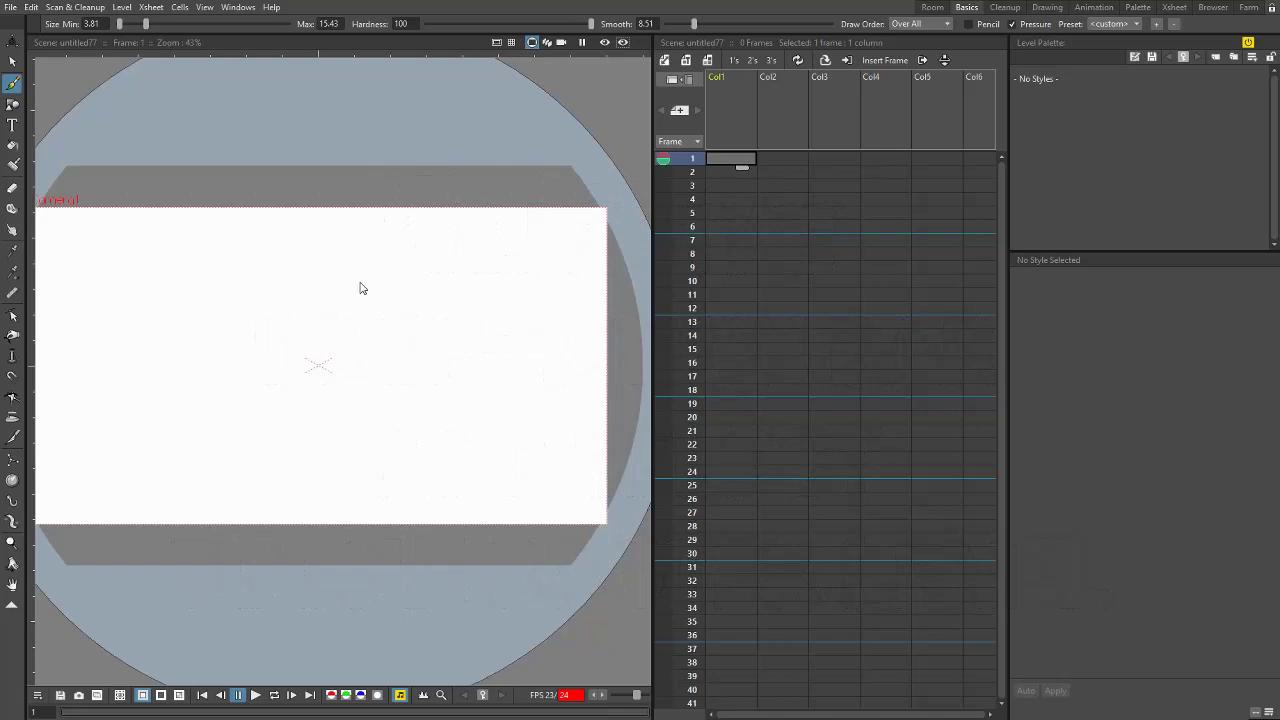
key("alt+d")
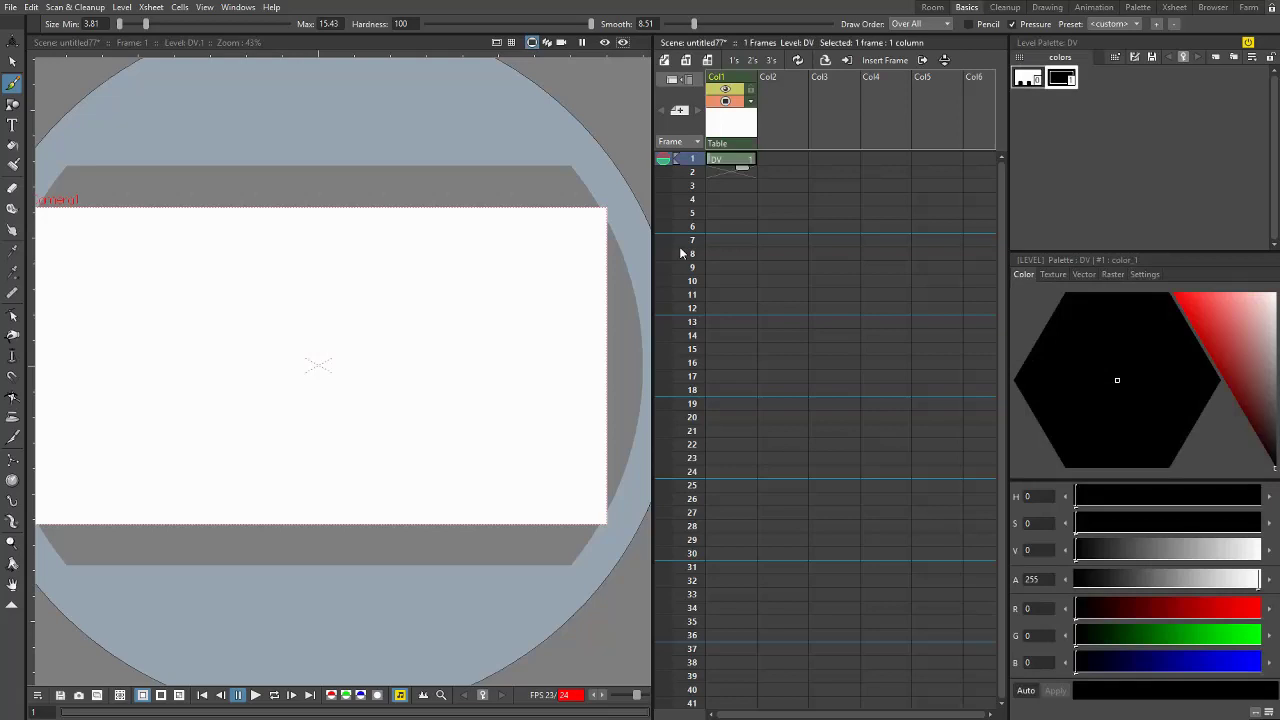
left_click_drag(742, 320, 742, 316)
left_click(738, 187)
left_click(738, 266)
left_click(731, 161)
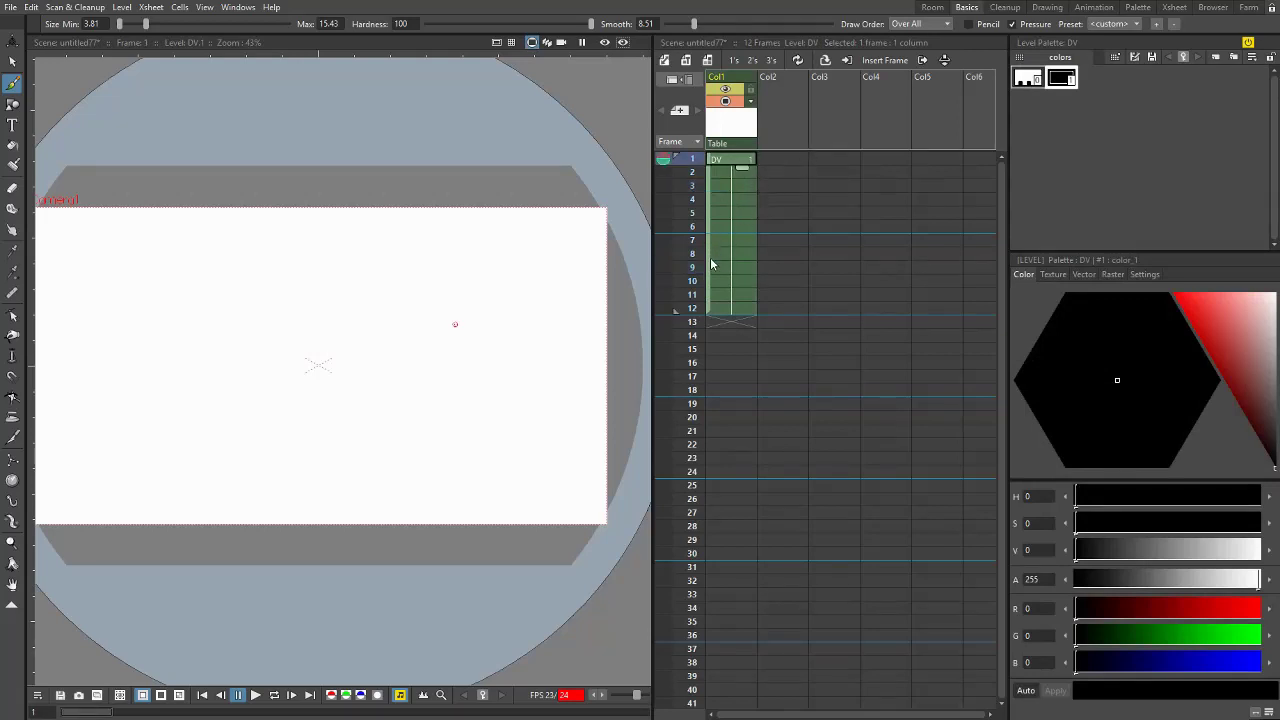
left_click(712, 309)
- Create a vector level in frame 1 of Col2 and extend its exposure to frame 12
left_click(768, 162)
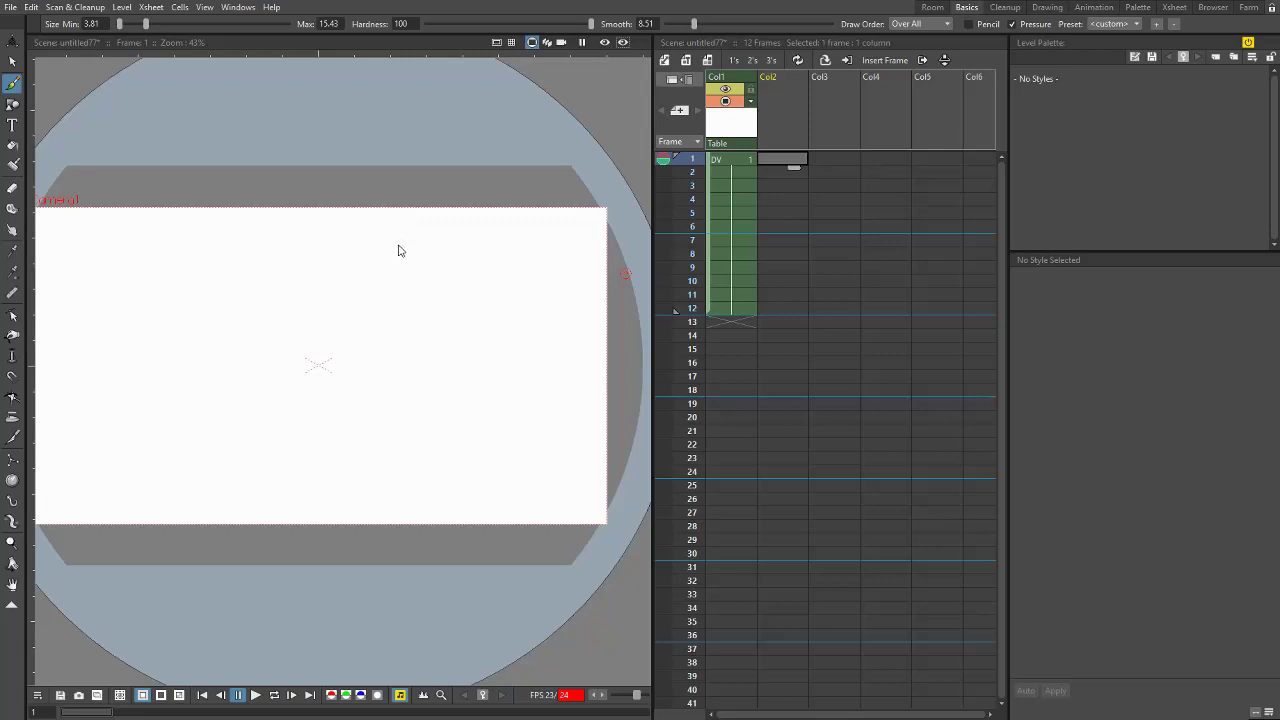
left_click(356, 279)
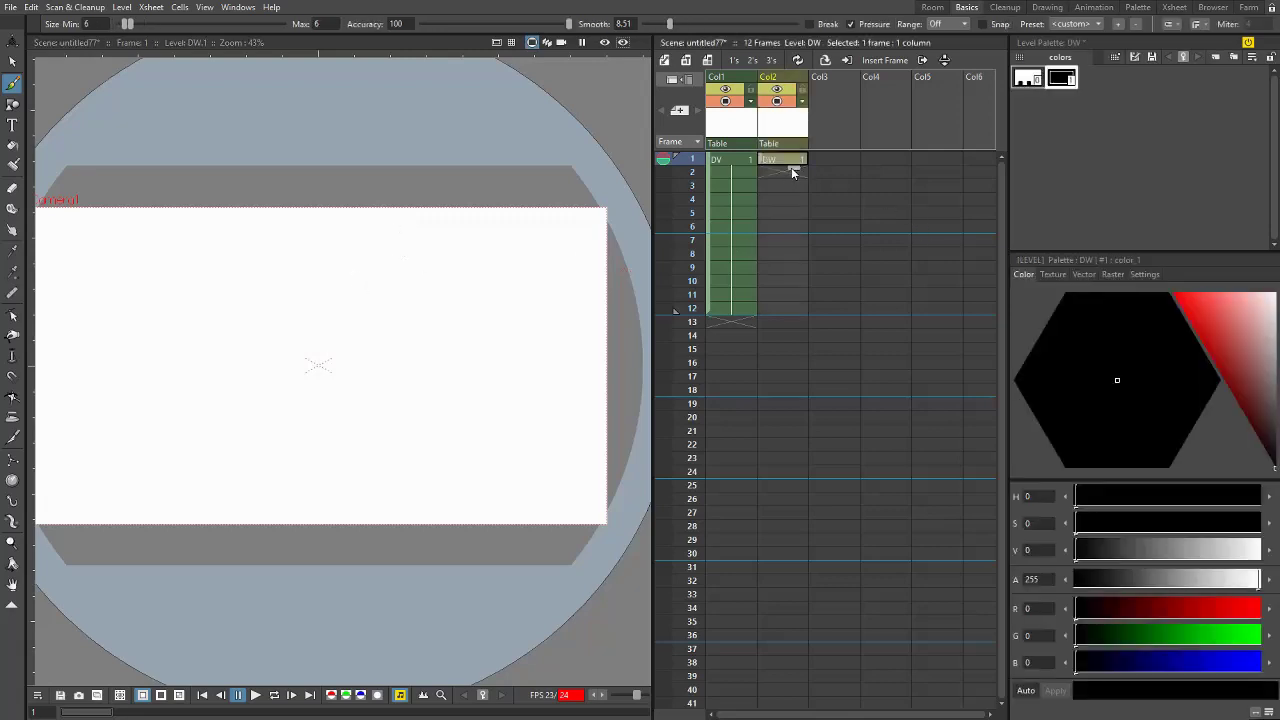
left_click_drag(792, 169, 792, 316)
left_click(766, 312)
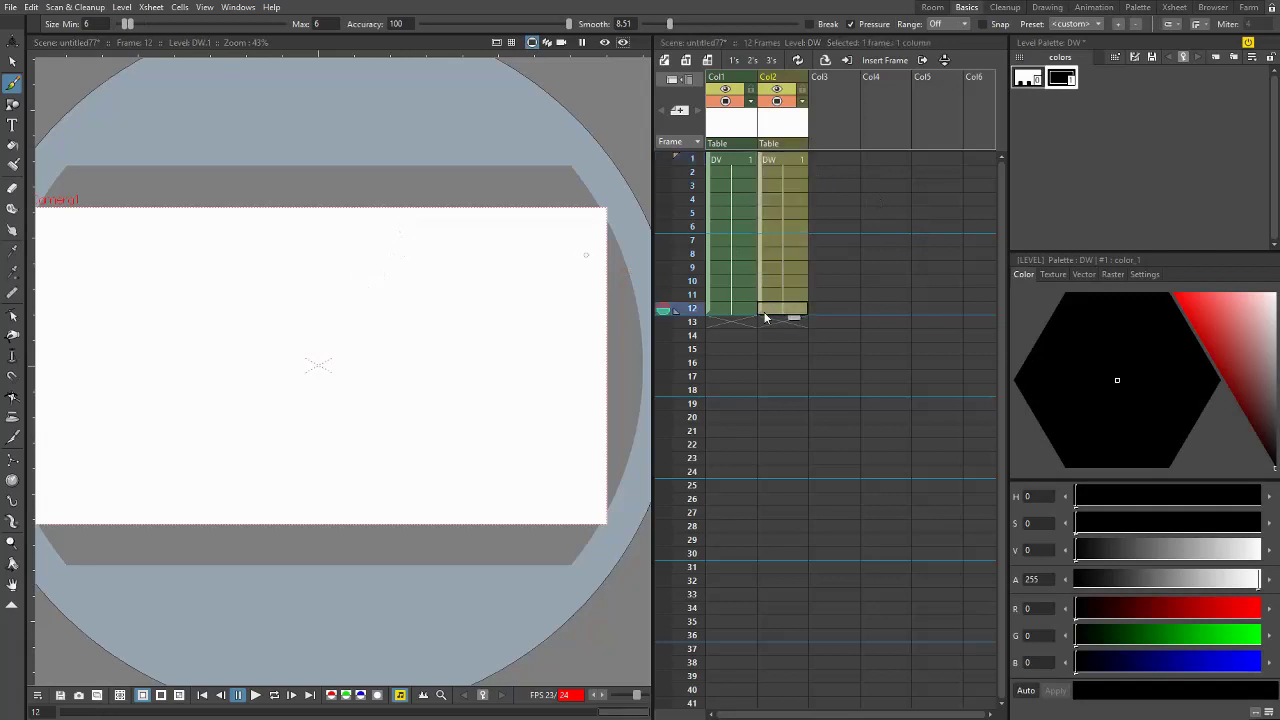
- Switch to the Room workspace with the horizontal timeline and make frame 1 of Col1 the current frame
left_click(936, 8)
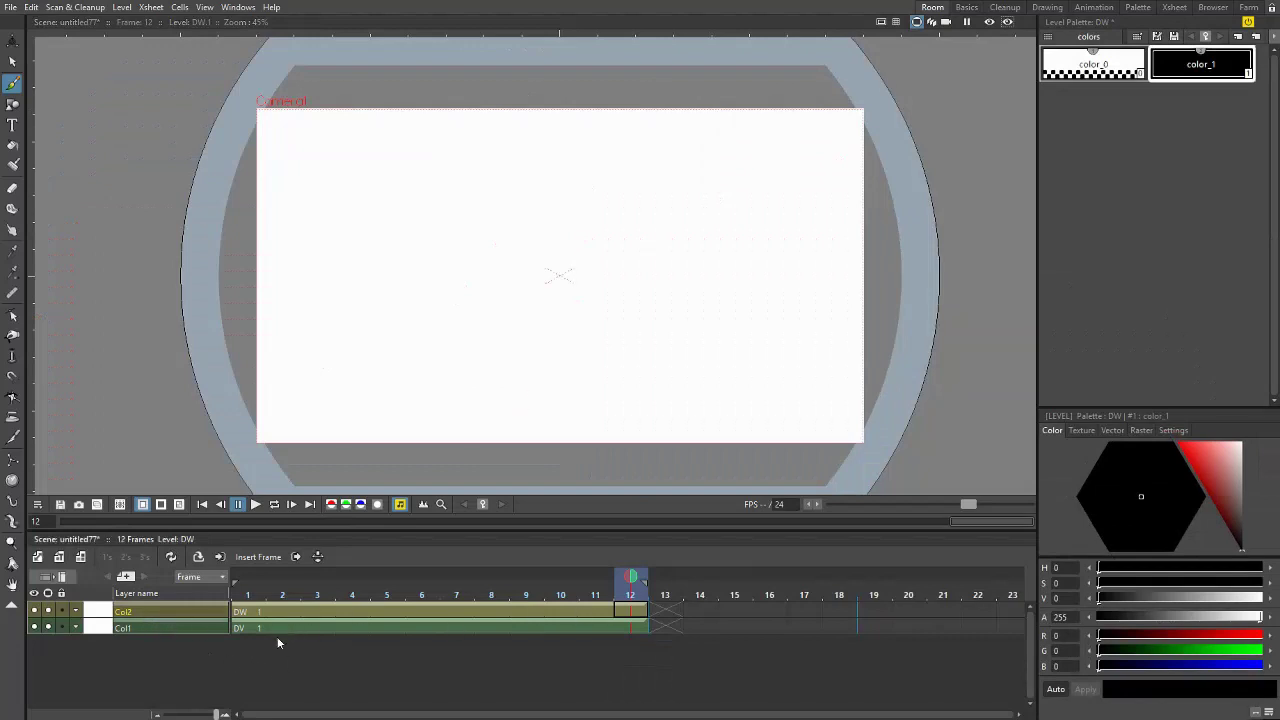
left_click(250, 611)
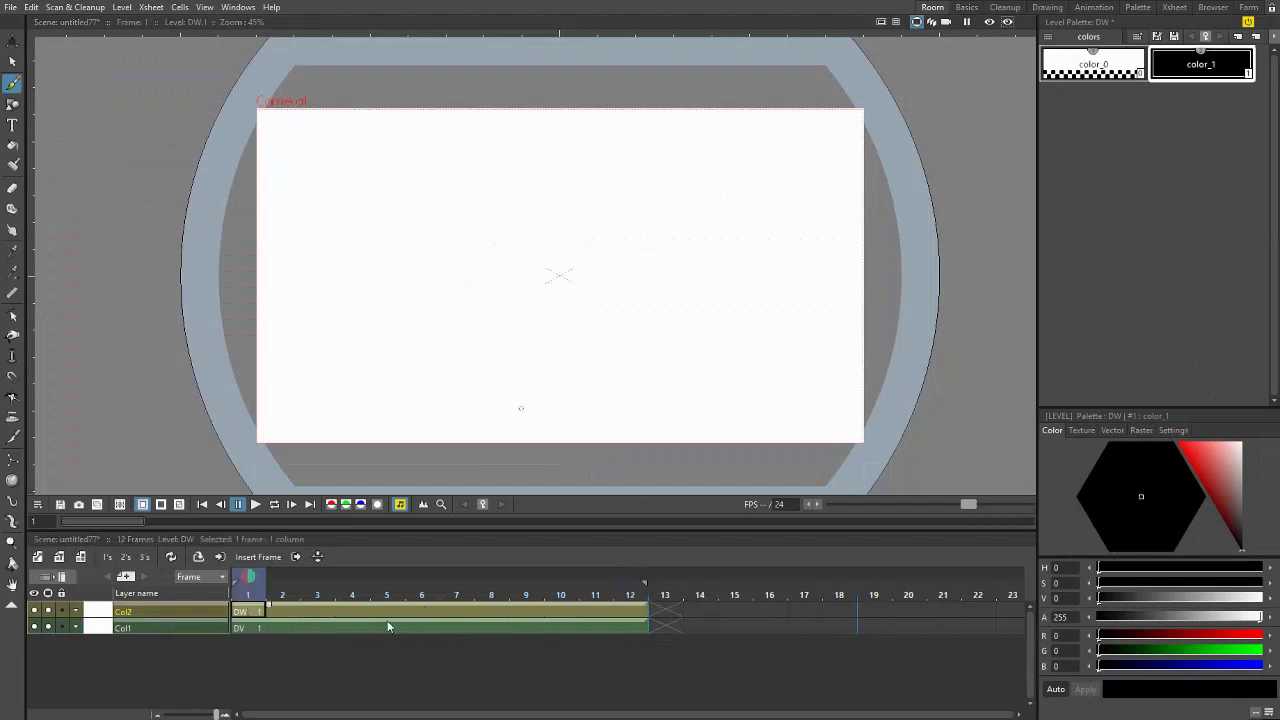
left_click(256, 628)
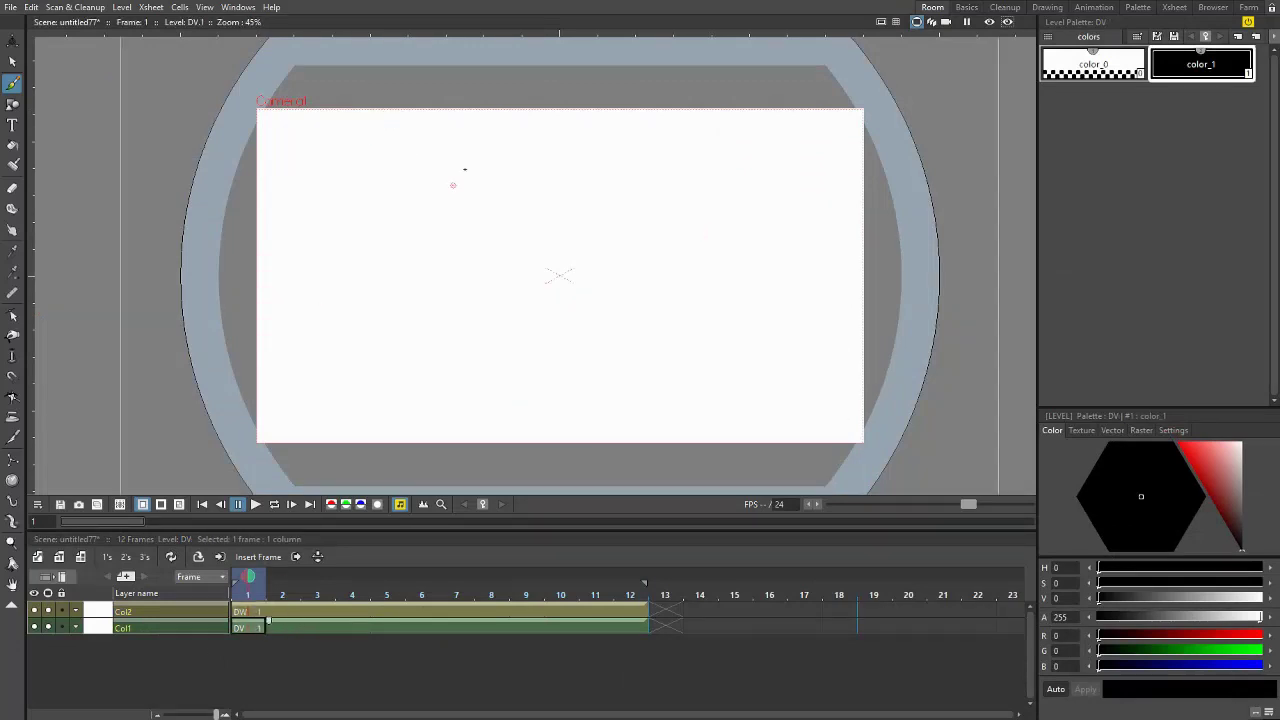
- Draw a looping black freehand brush scribble across the canvas on frame 1 of Col1
scroll(465, 168, "up", 1)
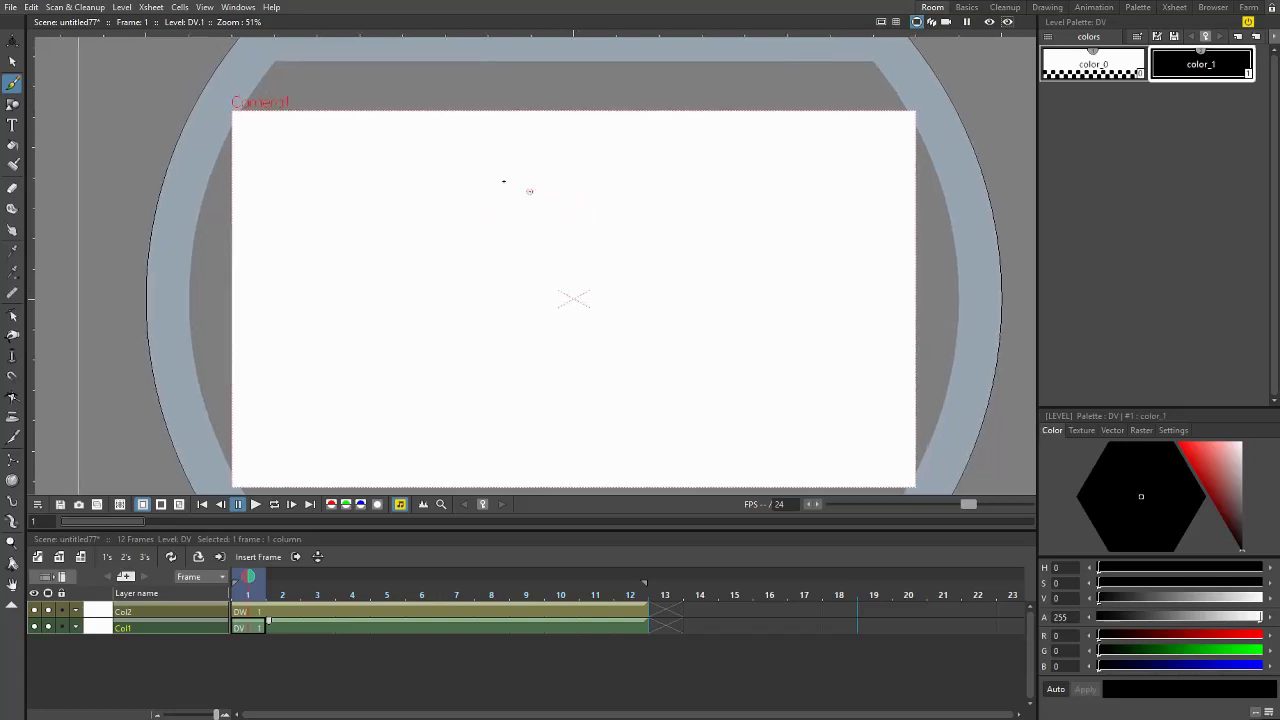
left_click_drag(505, 153, 428, 293)
mouse_move(522, 260)
left_mouse_down()
mouse_move(764, 306)
mouse_move(680, 383)
mouse_move(724, 190)
mouse_move(694, 158)
mouse_move(595, 410)
mouse_move(446, 254)
mouse_move(353, 400)
left_mouse_up()
mouse_move(446, 395)
left_mouse_down()
mouse_move(386, 194)
mouse_move(671, 220)
mouse_move(674, 233)
left_mouse_up()
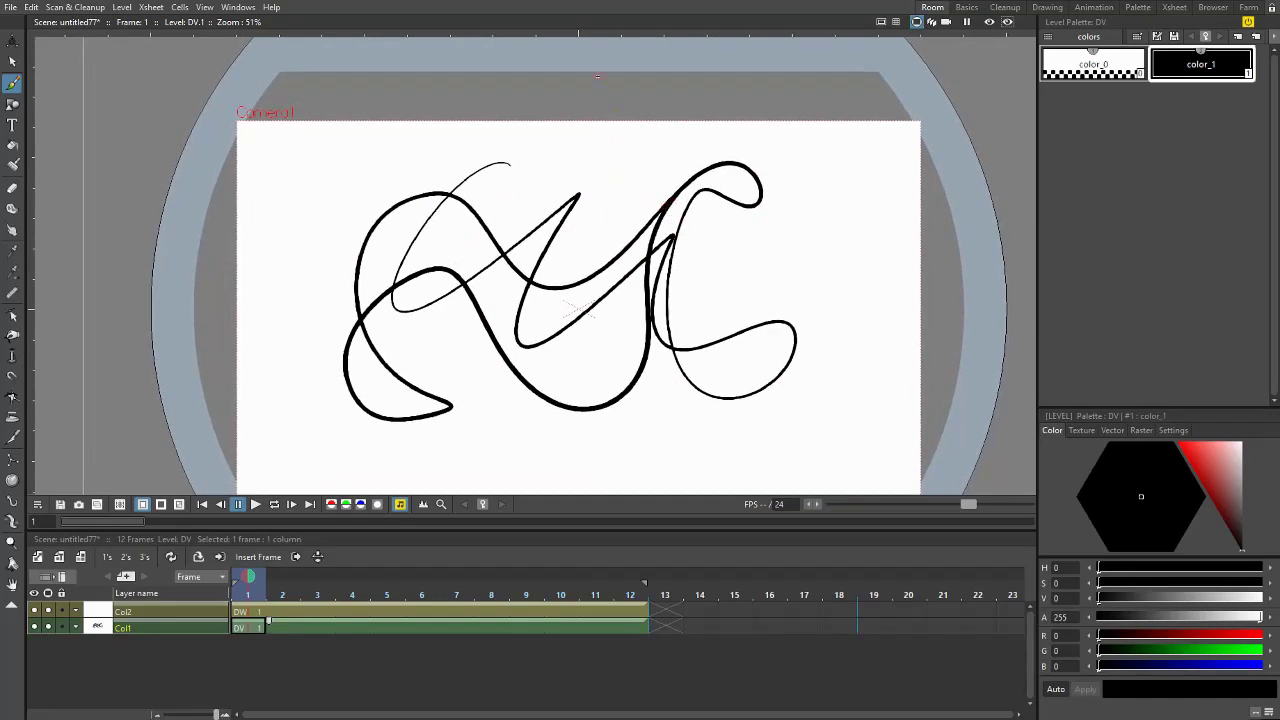
- Examine the edges of the raster brush strokes on Col1 at high magnification
scroll(654, 323, "up", 8)
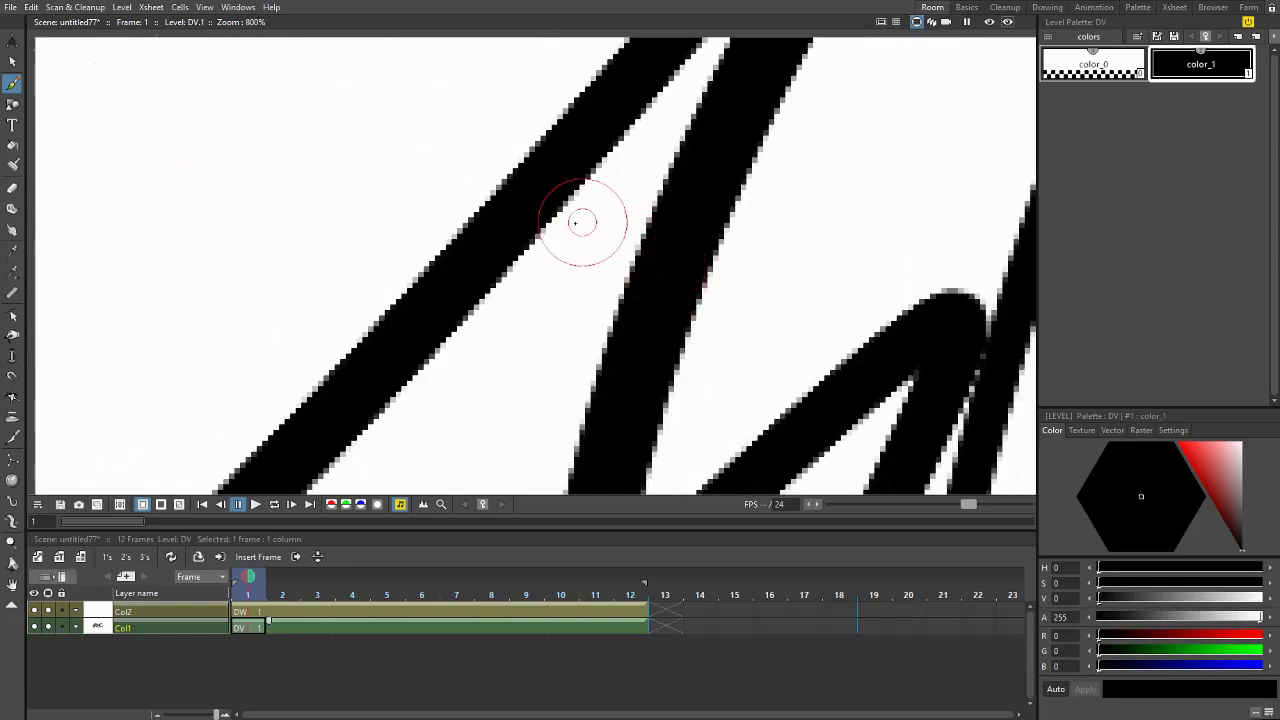
scroll(577, 222, "up", 1)
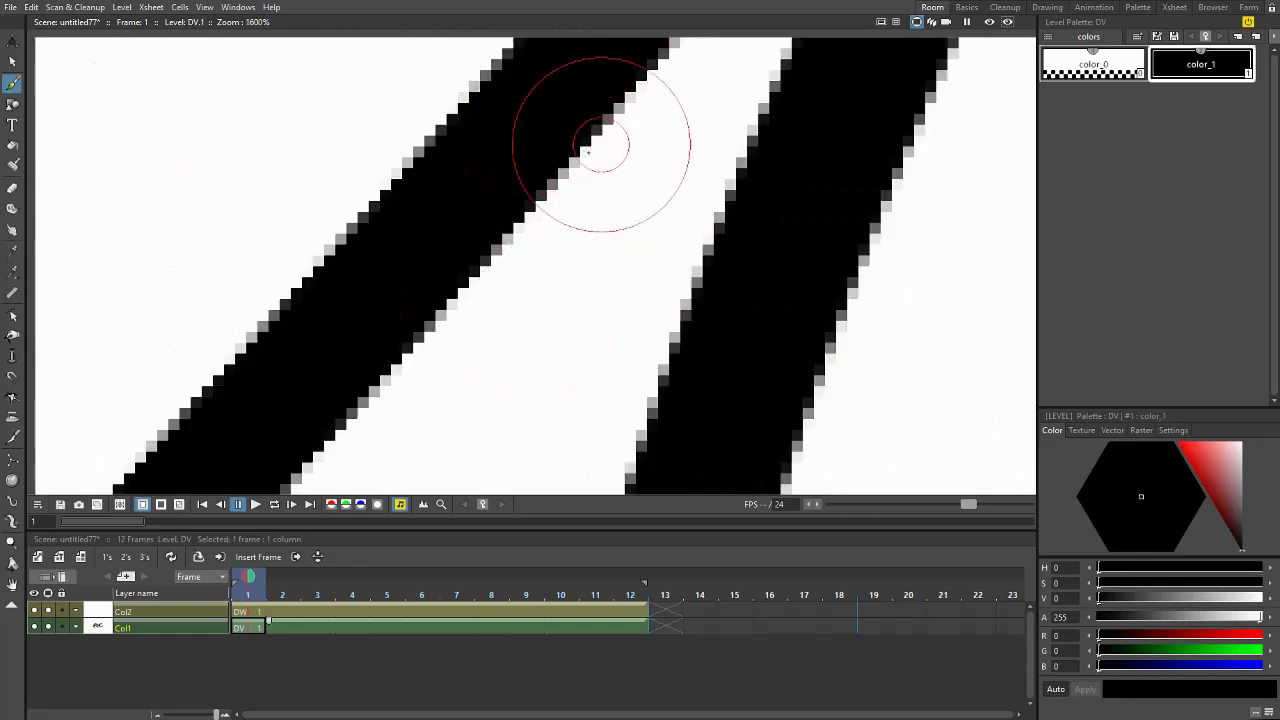
left_click_drag(637, 183, 713, 261)
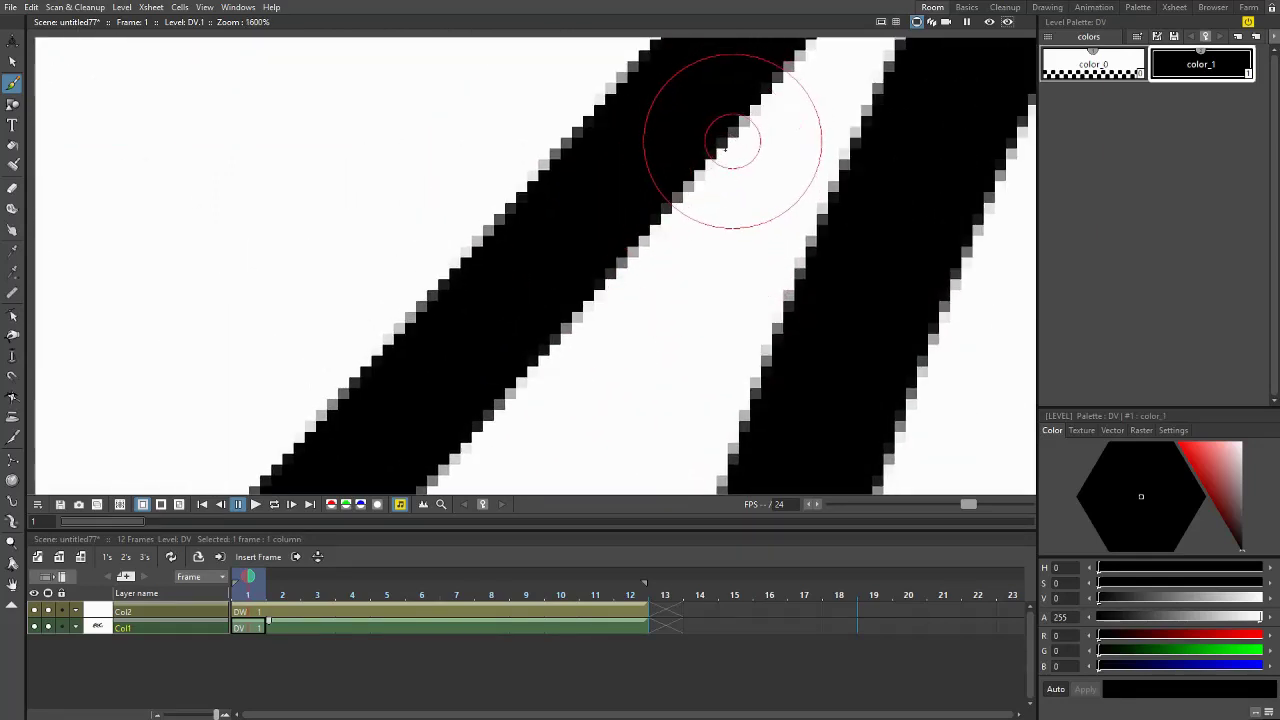
scroll(723, 150, "down", 10)
left_click_drag(644, 299, 580, 297)
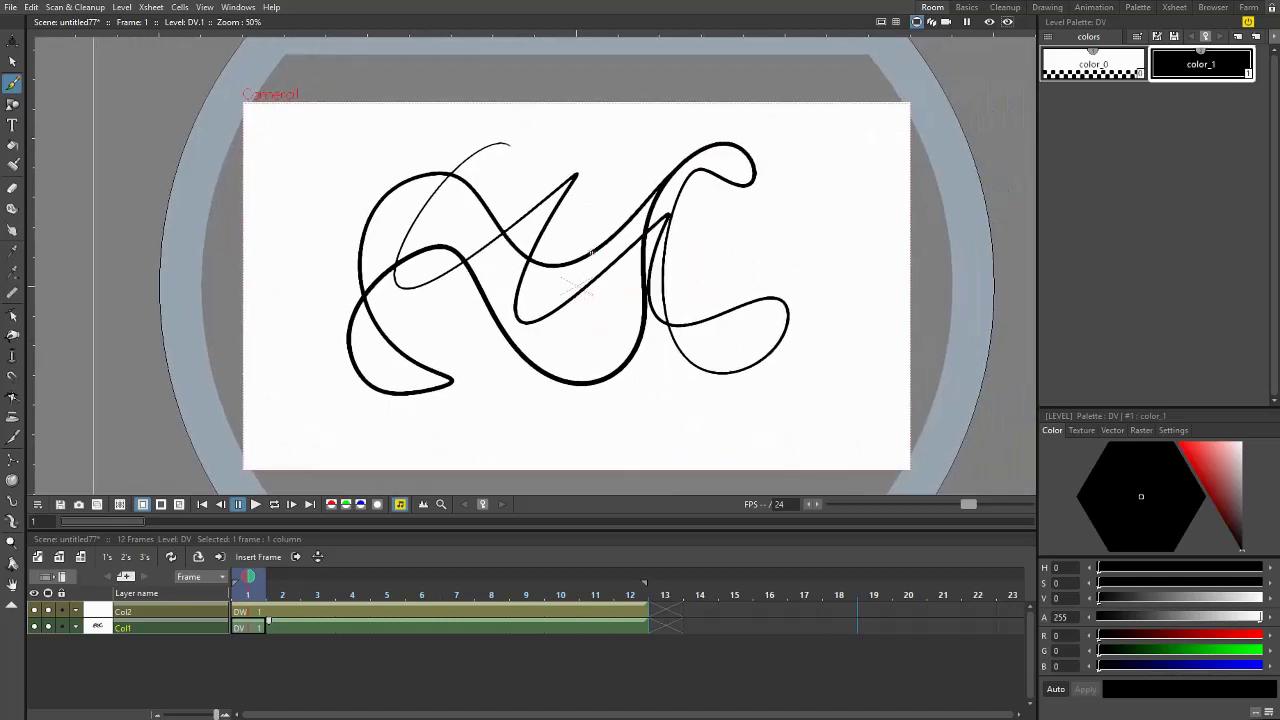
- Draw a looping vector brush stroke over the scribble on frame 1 of Col2 and hide Col1 in the viewer
left_click(248, 611)
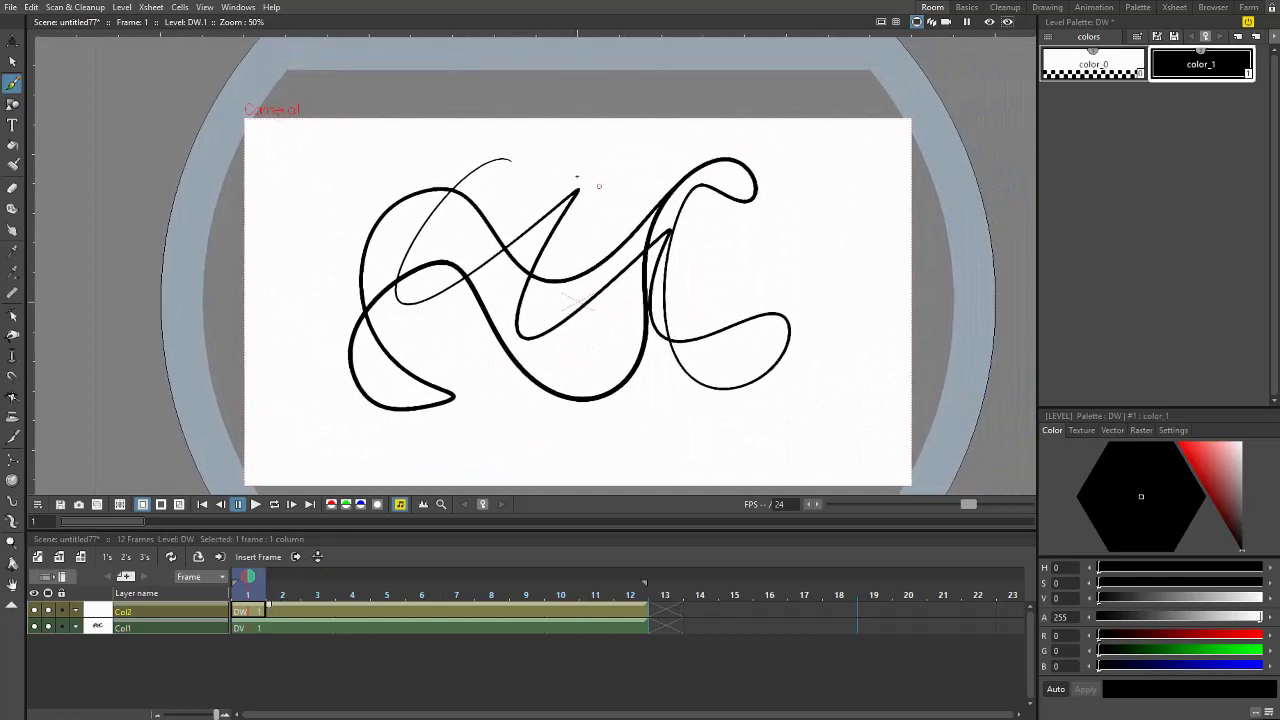
mouse_move(557, 171)
left_mouse_down()
mouse_move(540, 345)
mouse_move(477, 262)
mouse_move(611, 124)
mouse_move(689, 226)
mouse_move(623, 185)
mouse_move(676, 116)
left_mouse_up()
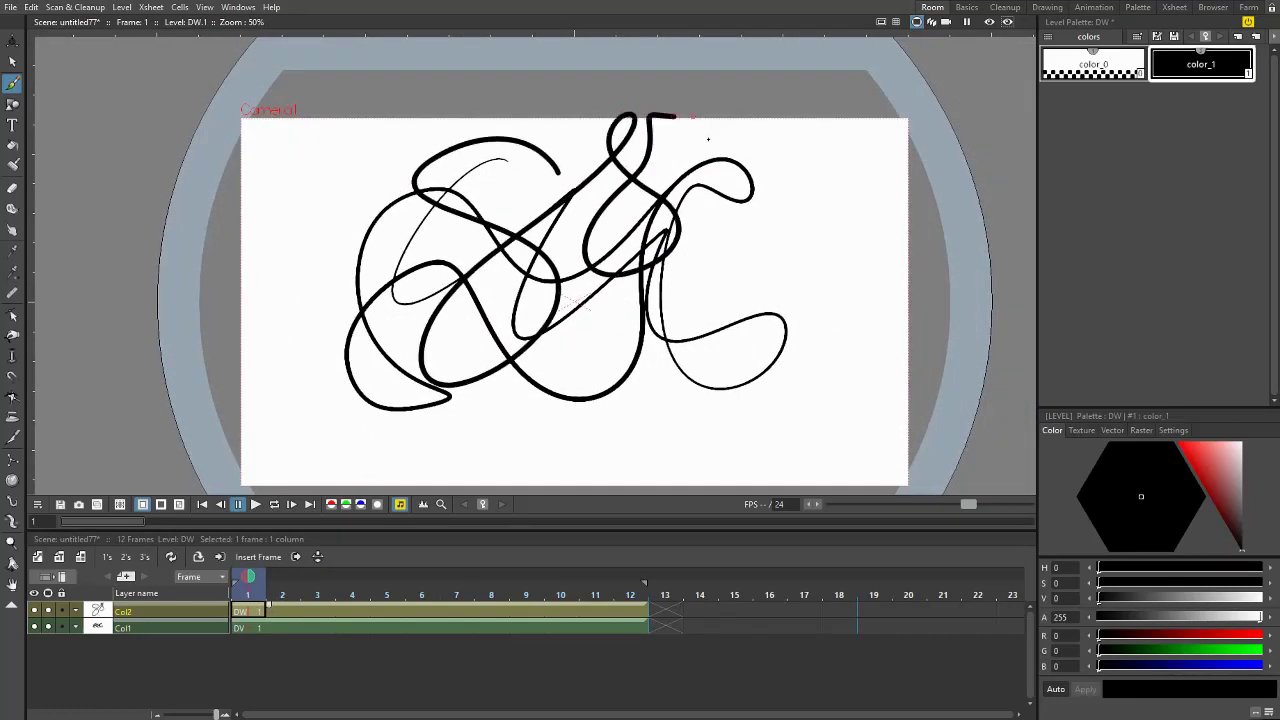
left_click(40, 628)
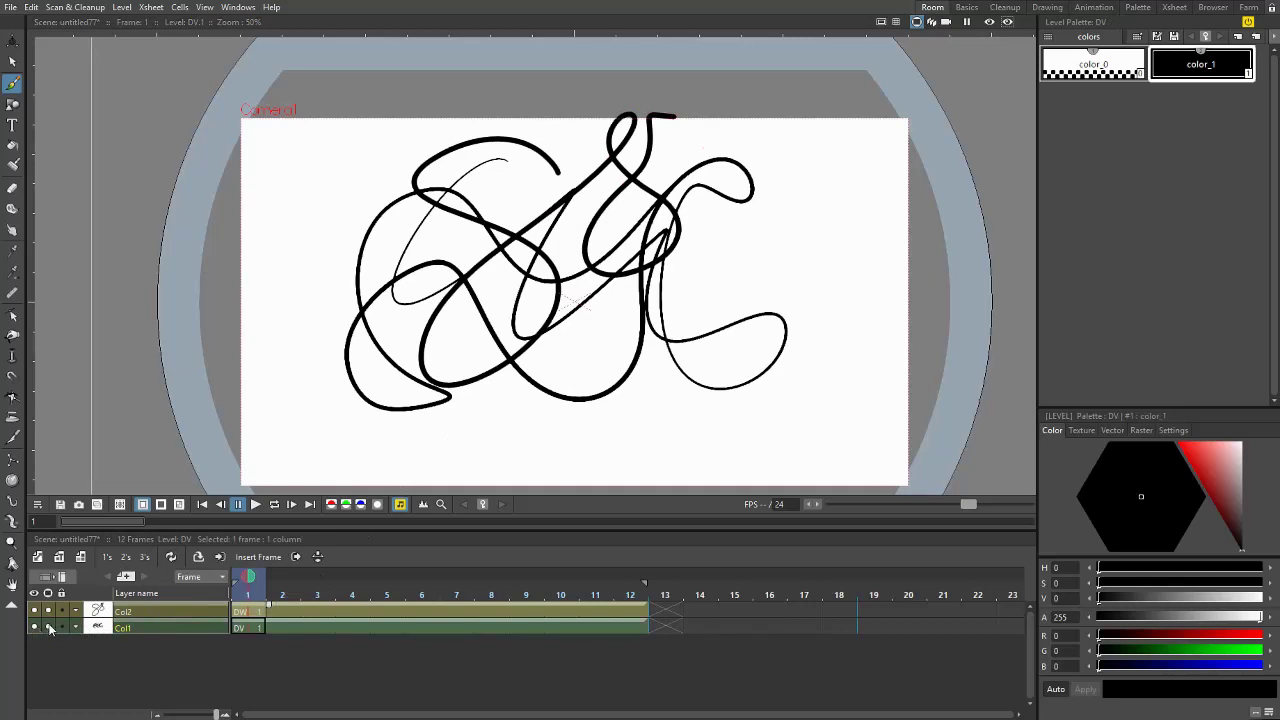
left_click(47, 627)
- Examine the edge of the vector stroke on Col2 at high magnification
scroll(643, 200, "up", 10)
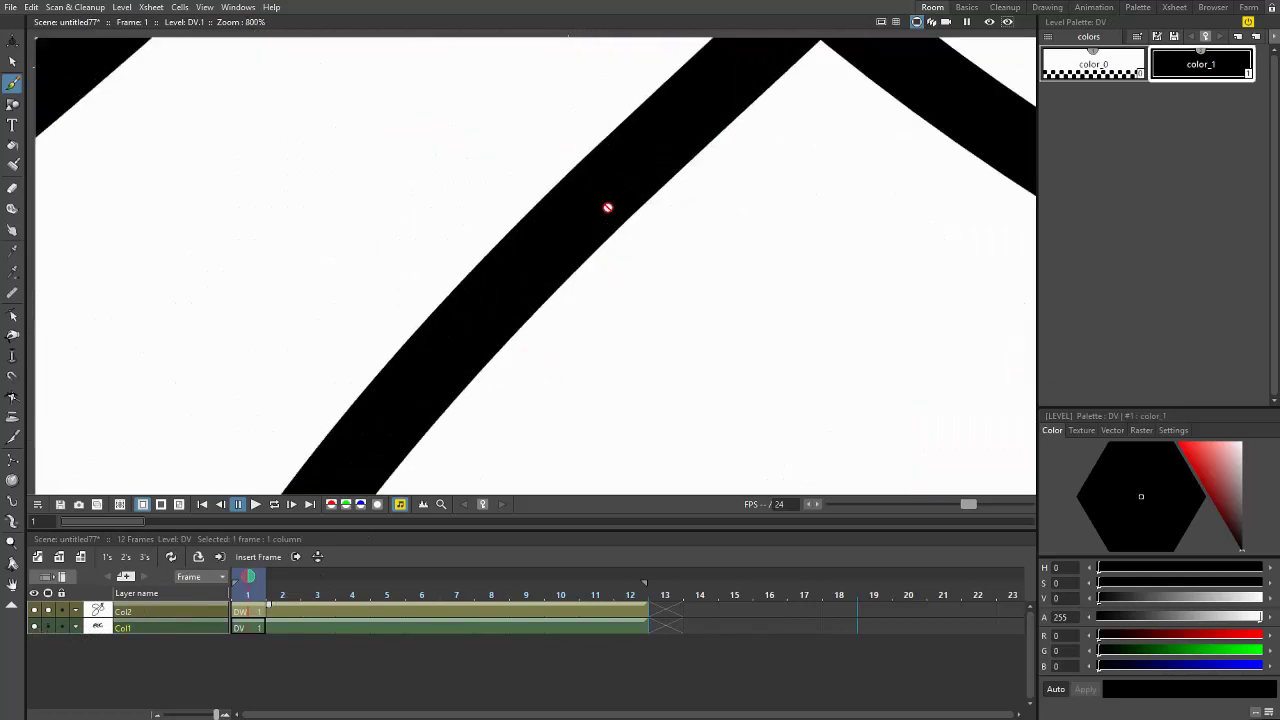
scroll(680, 203, "down", 1)
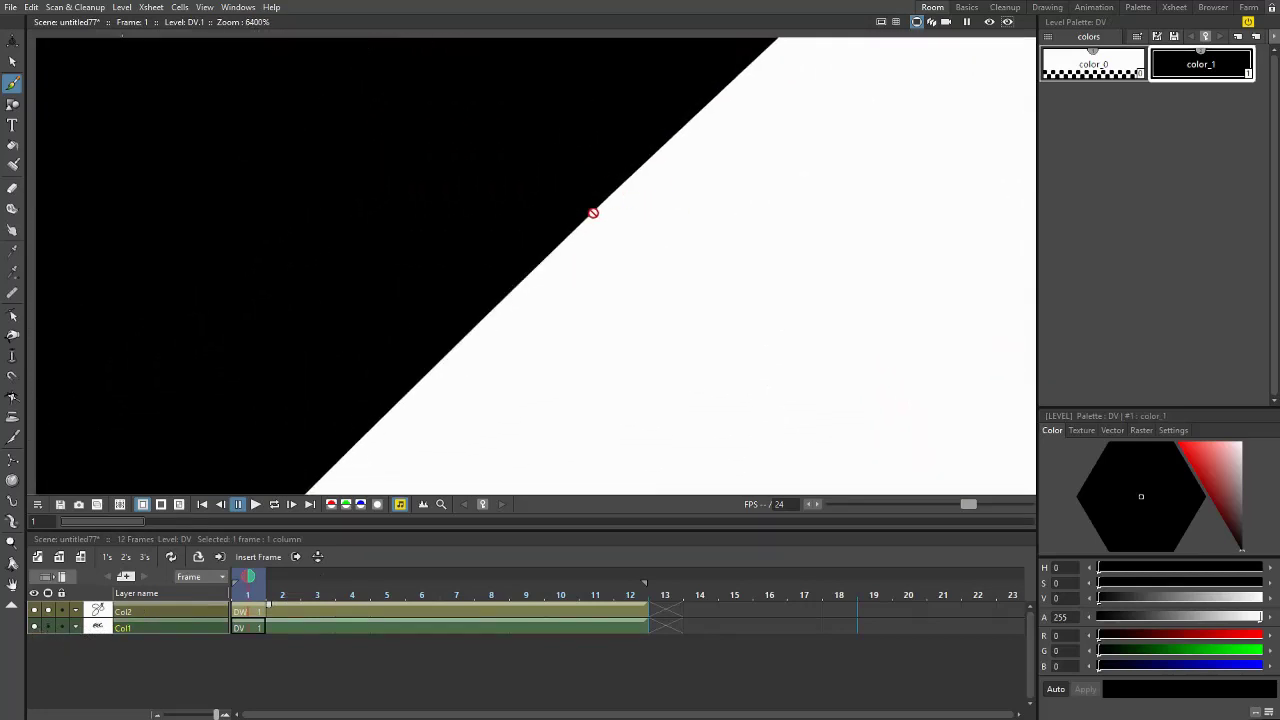
scroll(639, 200, "down", 1)
scroll(639, 200, "down", 4)
left_click_drag(729, 240, 626, 258)
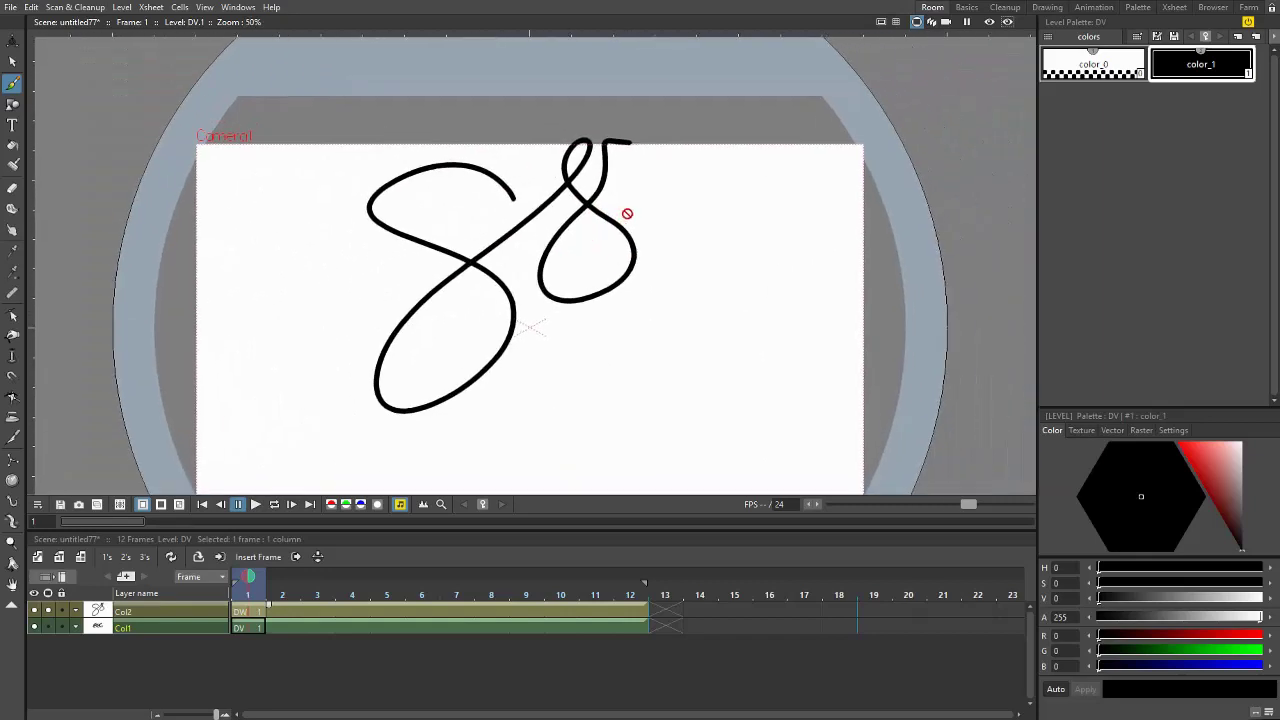
- Undo the vector stroke on Col2 and make Col1 visible again
key("ctrl+z")
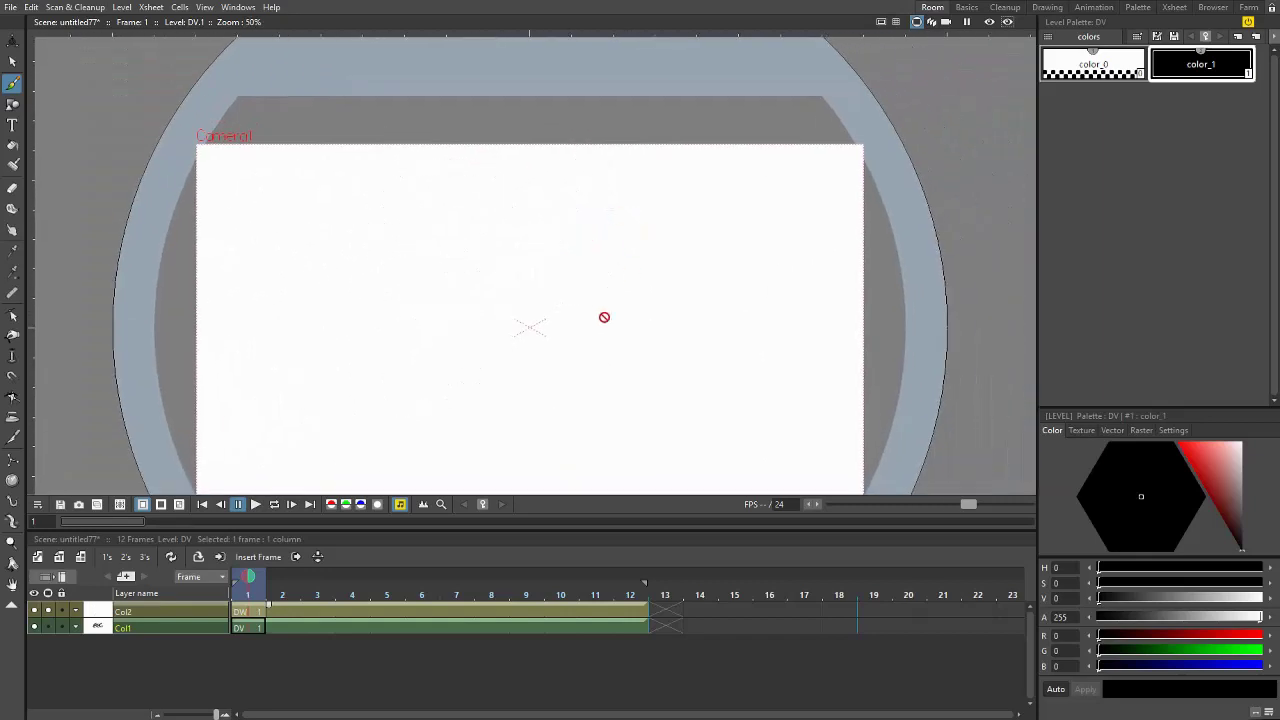
left_click(49, 627)
- Undo the scribble on Col1 and the extension of its level beyond frame 1
scroll(643, 210, "up", 4)
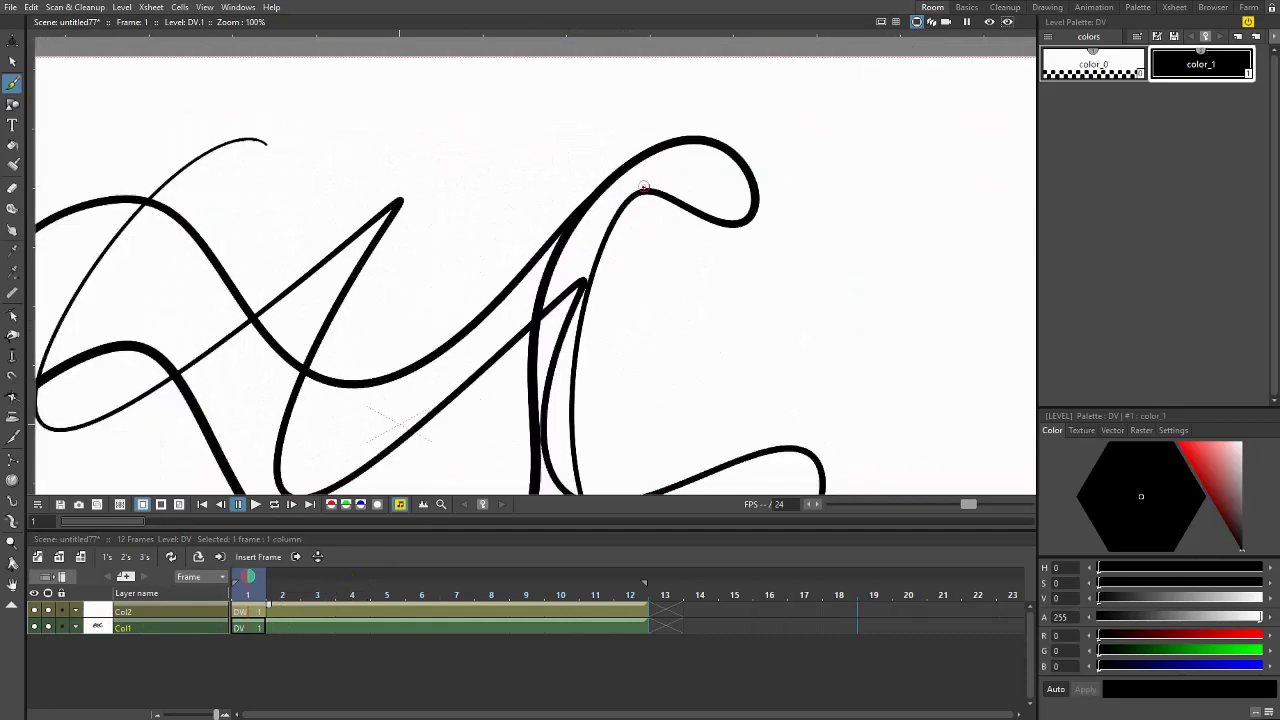
scroll(638, 193, "down", 4)
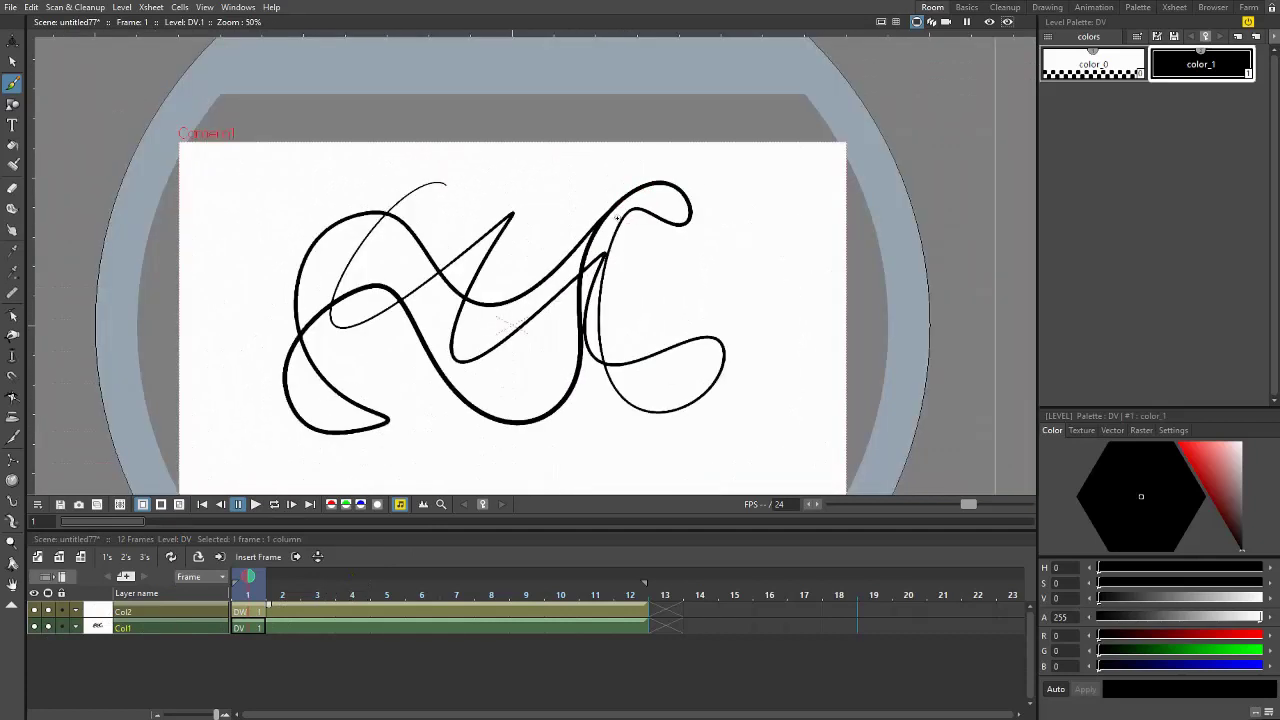
key("ctrl+z")
mouse_move(259, 626)
left_mouse_down()
mouse_move(468, 614)
mouse_move(643, 629)
mouse_move(262, 627)
left_mouse_up()
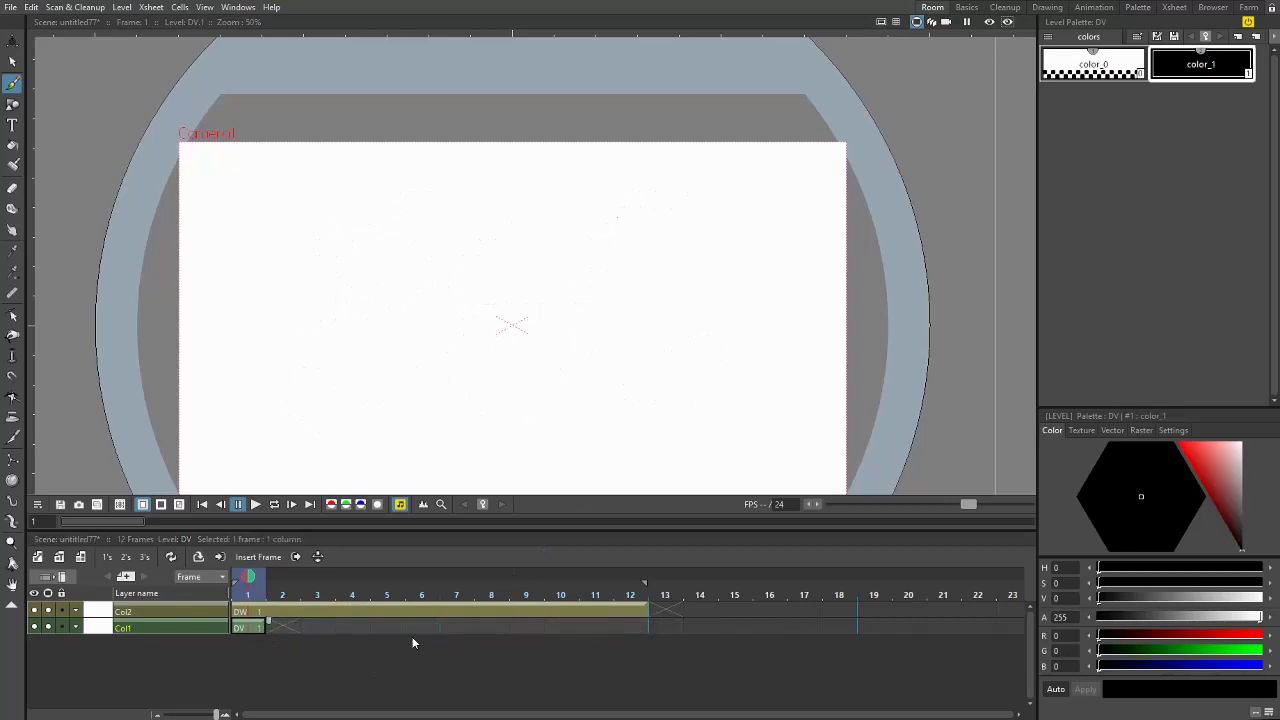
- Make trial freehand brush strokes across the canvas on frame 1 of Col1 and undo them
left_click_drag(612, 190, 635, 143)
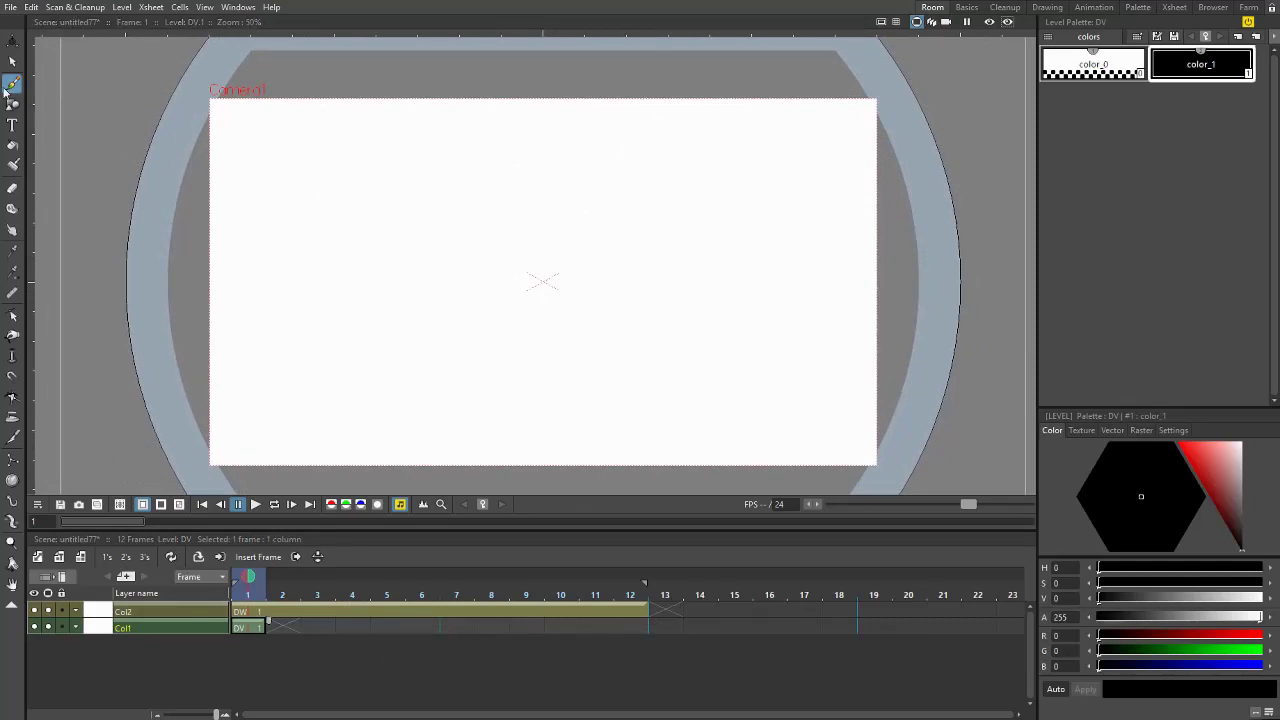
mouse_move(526, 193)
left_mouse_down()
mouse_move(715, 400)
mouse_move(414, 309)
mouse_move(389, 207)
left_mouse_up()
mouse_move(341, 147)
left_mouse_down()
mouse_move(498, 204)
mouse_move(716, 141)
mouse_move(840, 317)
left_mouse_up()
key("ctrl+z")
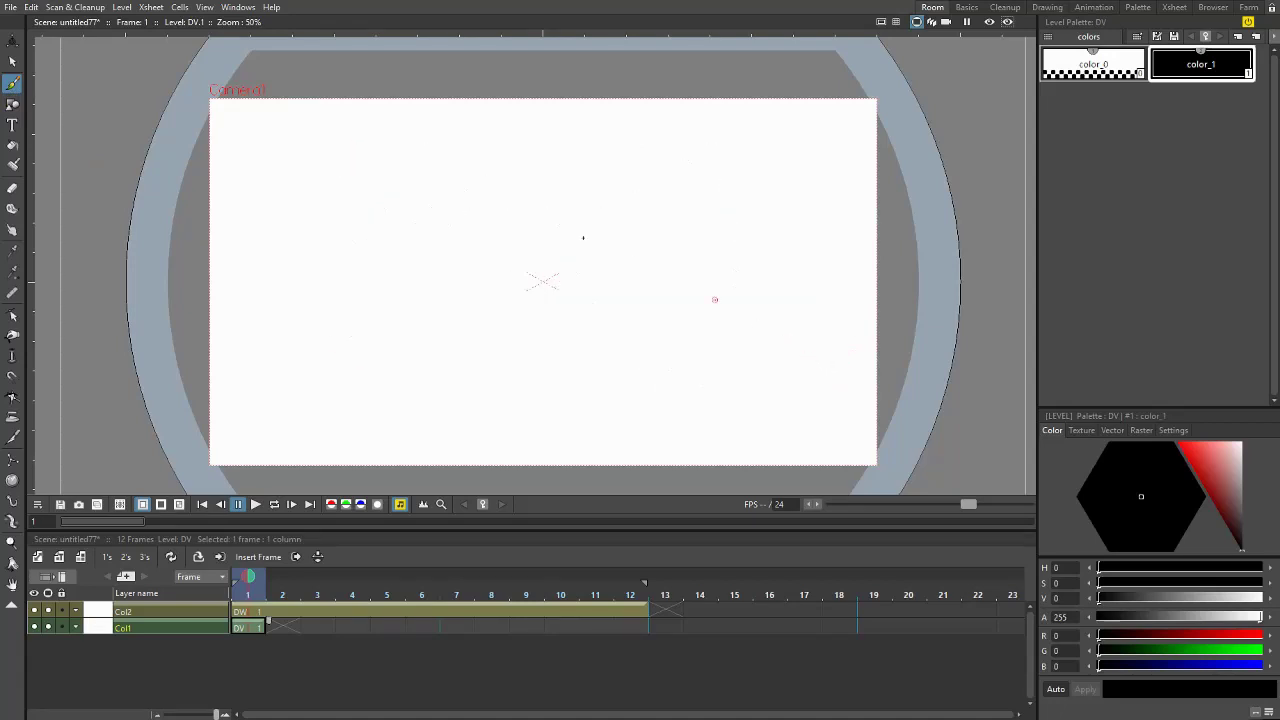
- Scribble a large zigzag diagonally across the camera frame on Col1 with the brush and undo it
mouse_move(268, 104)
left_mouse_down()
mouse_move(228, 146)
mouse_move(365, 113)
mouse_move(466, 132)
mouse_move(435, 306)
mouse_move(572, 277)
mouse_move(667, 277)
mouse_move(684, 360)
mouse_move(906, 299)
mouse_move(826, 407)
mouse_move(762, 417)
mouse_move(796, 242)
mouse_move(487, 423)
mouse_move(616, 139)
mouse_move(316, 378)
mouse_move(473, 111)
mouse_move(242, 279)
mouse_move(361, 82)
mouse_move(201, 230)
mouse_move(295, 62)
mouse_move(168, 160)
left_mouse_up()
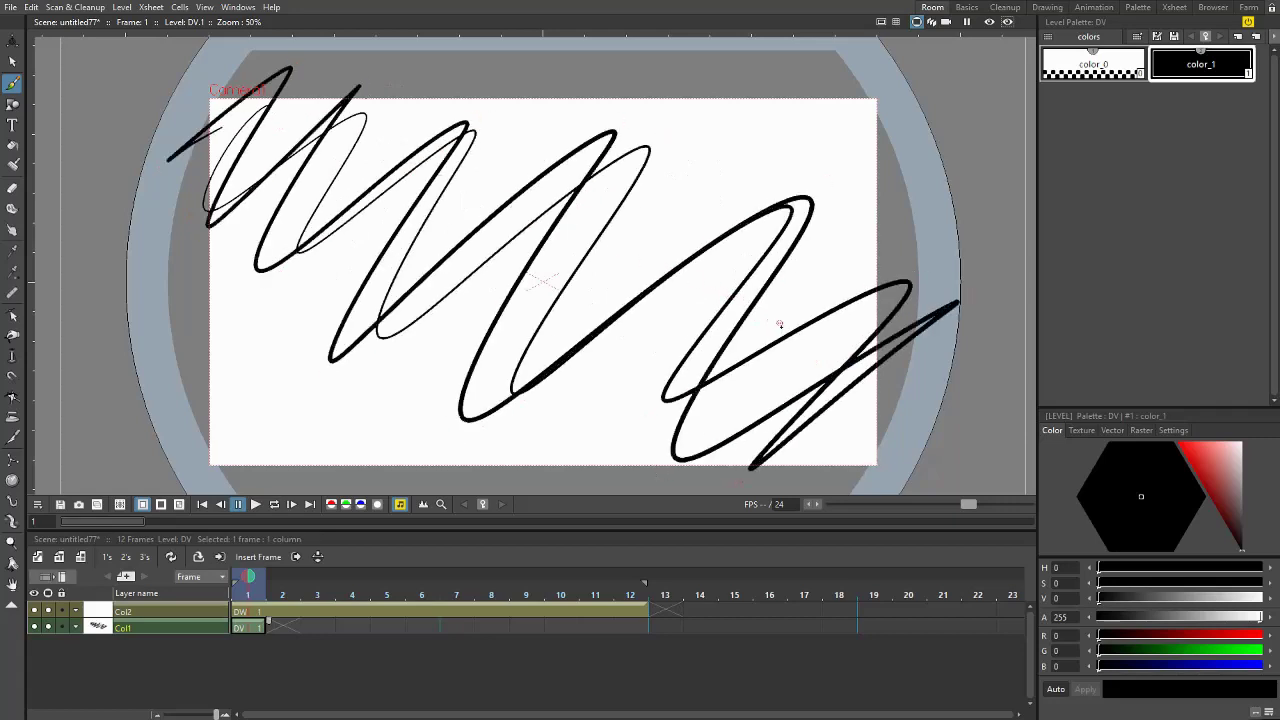
left_click_drag(809, 294, 769, 309)
key("ctrl+z")
key("ctrl+z")
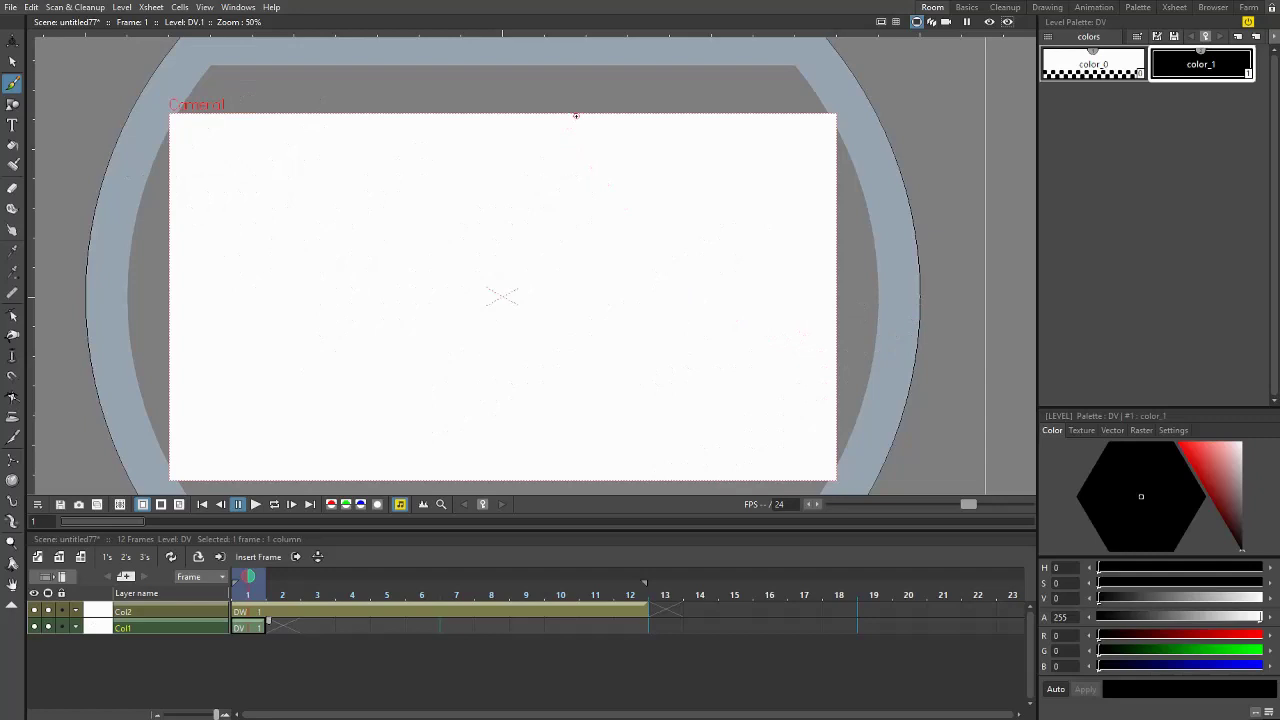
- Draw a trial shape on Col1 with the Geometric tool and undo it
left_click(12, 104)
left_click_drag(279, 228, 401, 331)
key("ctrl+z")
- Return to the Brush tool, make one trial freehand stroke on Col1 and undo it
left_click(12, 83)
mouse_move(306, 150)
left_mouse_down()
mouse_move(443, 212)
mouse_move(506, 359)
mouse_move(728, 285)
mouse_move(782, 369)
mouse_move(733, 452)
mouse_move(649, 444)
mouse_move(576, 343)
mouse_move(452, 309)
mouse_move(320, 398)
mouse_move(238, 373)
mouse_move(233, 323)
mouse_move(271, 135)
left_mouse_up()
key("ctrl+z")
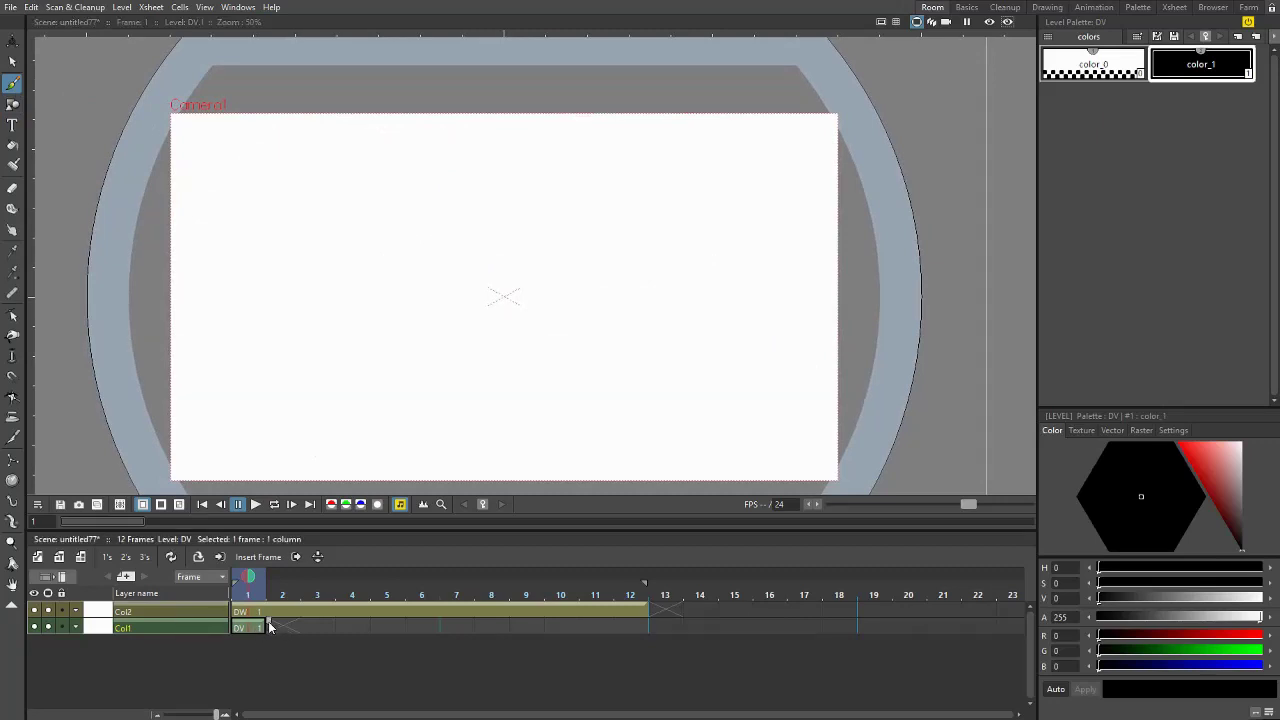
- Set color_1 of the DV palette to a light grey, RGB 186, 186, 186
mouse_move(268, 626)
left_mouse_down()
mouse_move(651, 622)
mouse_move(255, 626)
left_mouse_up()
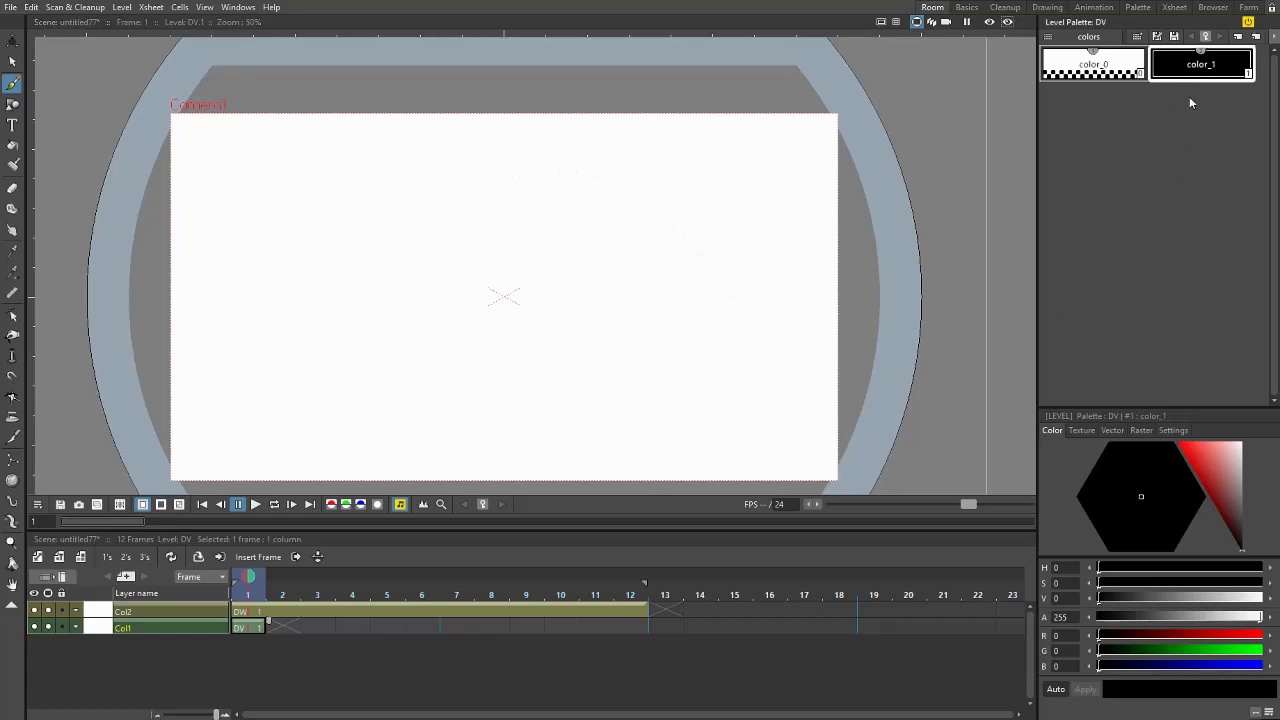
left_click_drag(1240, 521, 1256, 472)
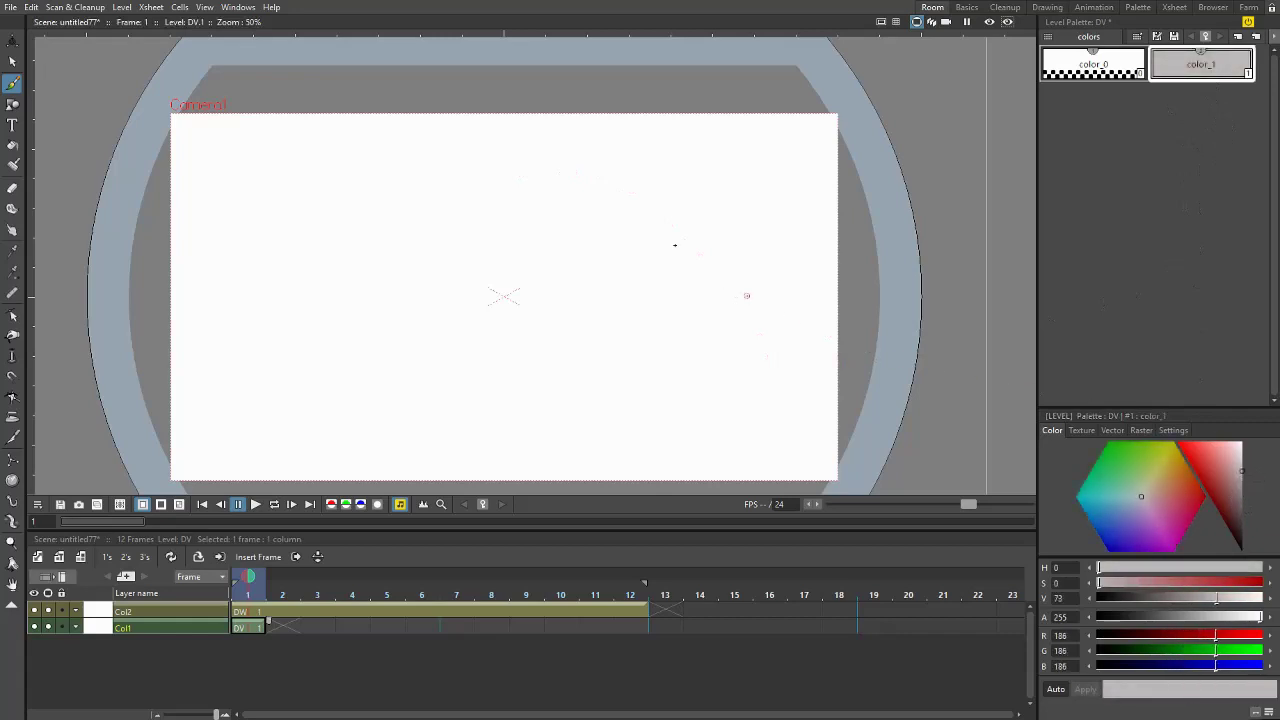
- Sketch a round head with oval eyes, an ear, a nose and a mouth on frame 1 of Col1, undoing the first trial strokes
mouse_move(522, 191)
left_mouse_down()
mouse_move(495, 267)
mouse_move(607, 189)
mouse_move(481, 221)
mouse_move(598, 260)
mouse_move(540, 150)
mouse_move(511, 277)
mouse_move(541, 165)
mouse_move(523, 205)
mouse_move(537, 271)
left_mouse_up()
left_click_drag(483, 217, 580, 219)
key("ctrl+z")
key("ctrl+z")
mouse_move(538, 166)
left_mouse_down()
mouse_move(520, 205)
mouse_move(524, 272)
left_mouse_up()
mouse_move(577, 182)
left_mouse_down()
mouse_move(568, 237)
mouse_move(604, 212)
left_mouse_up()
mouse_move(539, 245)
left_mouse_down()
mouse_move(495, 201)
mouse_move(498, 250)
mouse_move(516, 207)
mouse_move(496, 197)
mouse_move(517, 236)
left_mouse_up()
key("plus")
mouse_move(520, 240)
left_mouse_down()
mouse_move(526, 272)
mouse_move(607, 268)
left_mouse_up()
key("minus")
key("plus")
- Sketch the figure's torso, legs, feet and bent arms below the head on frame 1 of Col1
mouse_move(556, 192)
left_mouse_down()
mouse_move(550, 298)
mouse_move(568, 336)
left_mouse_up()
scroll(454, 192, "down", 2)
left_click_drag(565, 268, 576, 336)
left_click_drag(522, 296, 572, 292)
left_click_drag(528, 340, 512, 410)
mouse_move(570, 338)
left_mouse_down()
mouse_move(580, 418)
mouse_move(504, 418)
mouse_move(578, 420)
left_mouse_up()
left_click_drag(548, 342, 540, 406)
left_click_drag(578, 283, 596, 336)
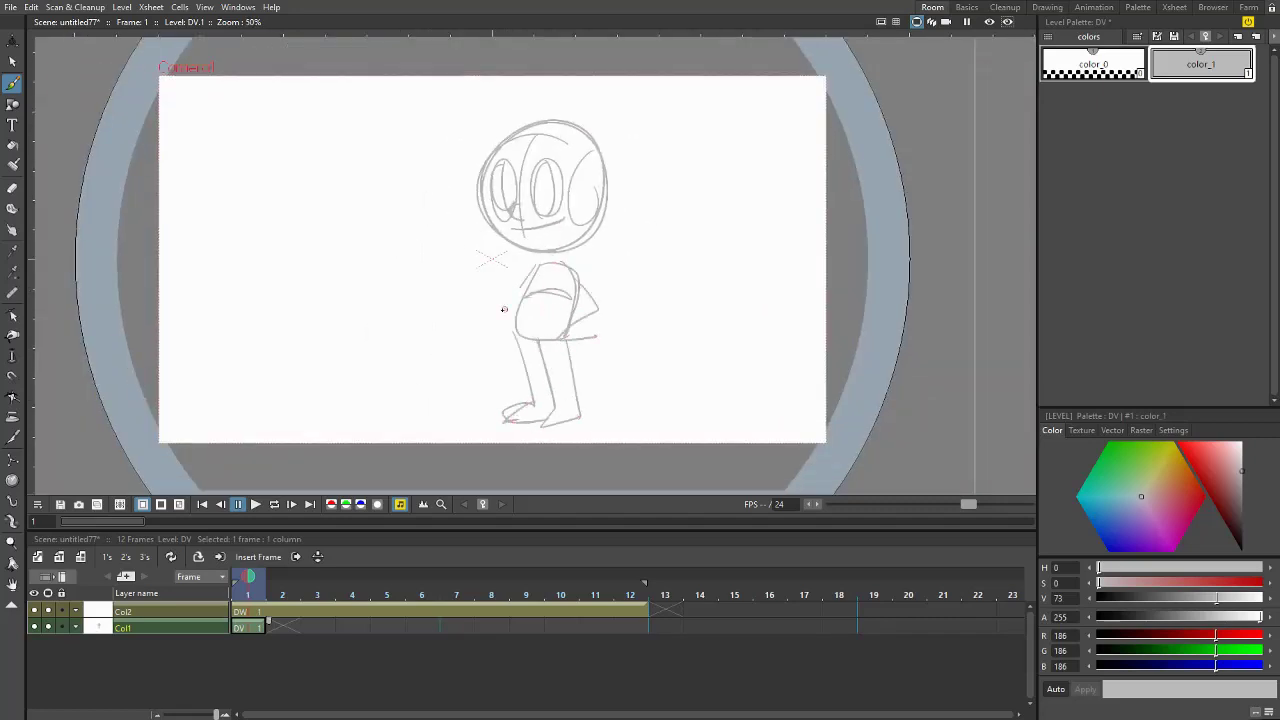
left_click_drag(536, 263, 505, 327)
- Clean up the stray lines at the figure's foot with the Eraser
scroll(578, 268, "up", 2)
scroll(578, 273, "down", 2)
key("a")
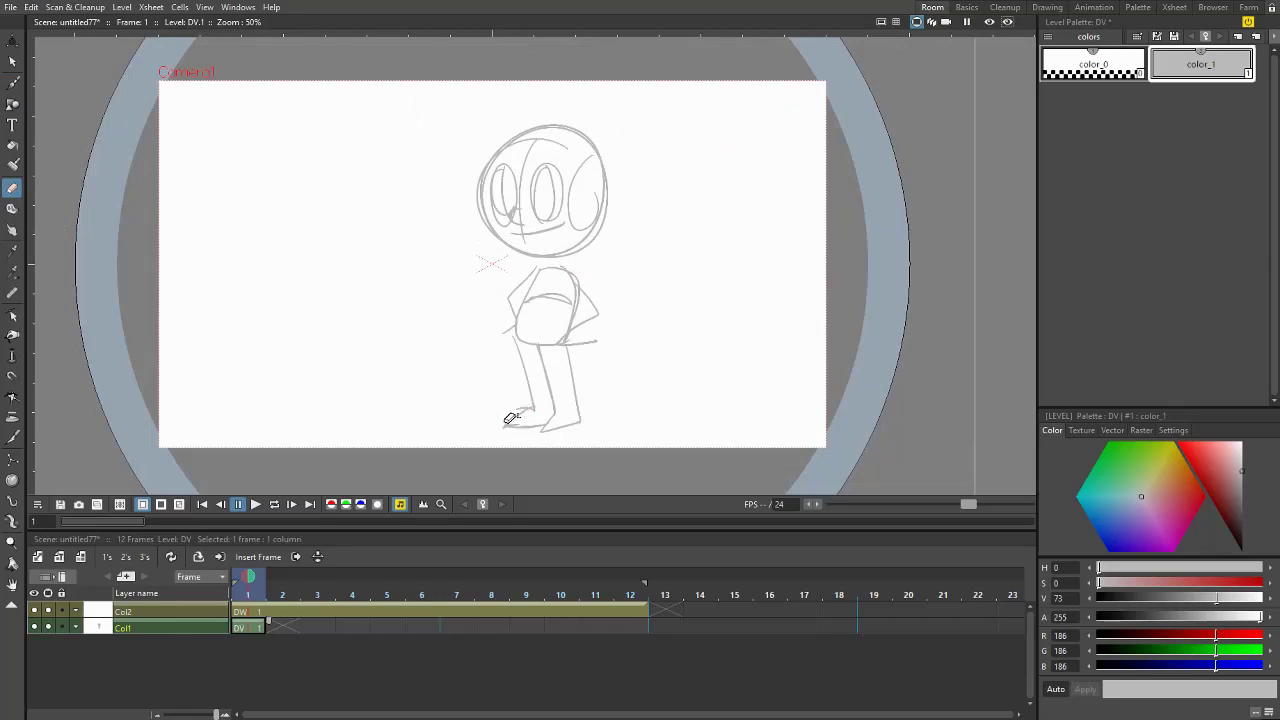
- Draw a vertical test stroke with the Brush on frame 2 of Col1, then return to frame 1
left_click(12, 84)
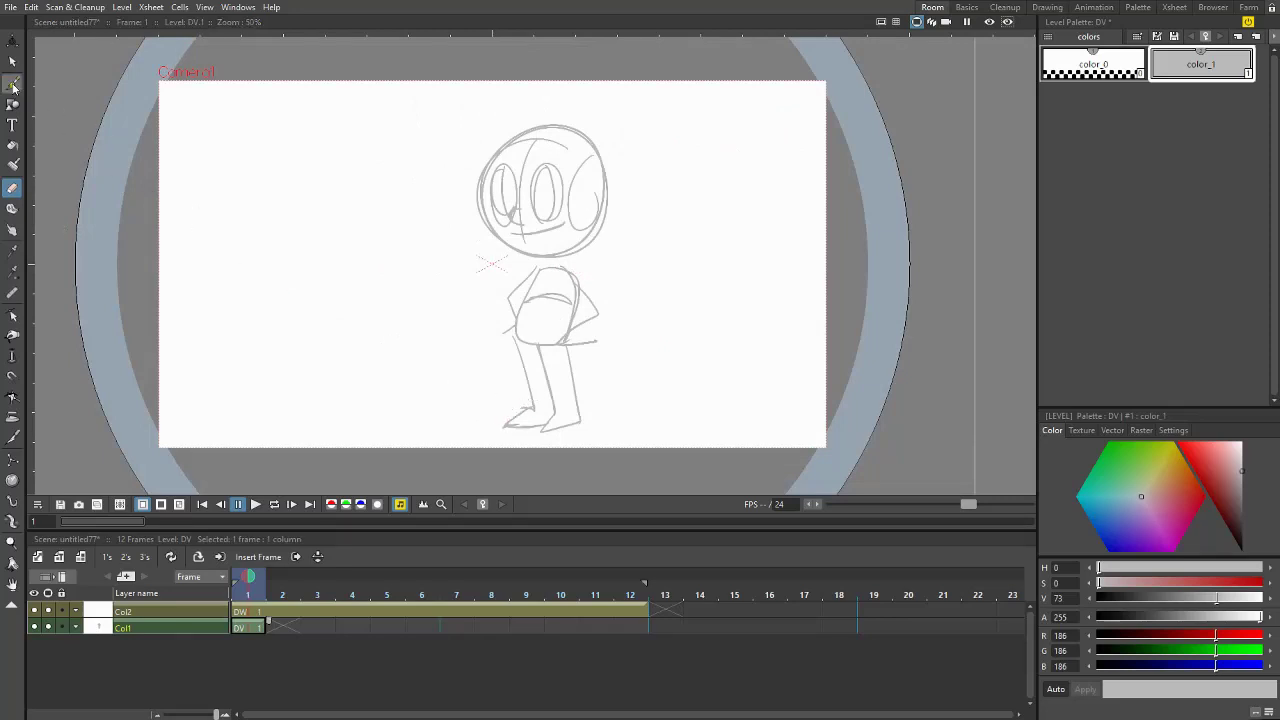
left_click(283, 630)
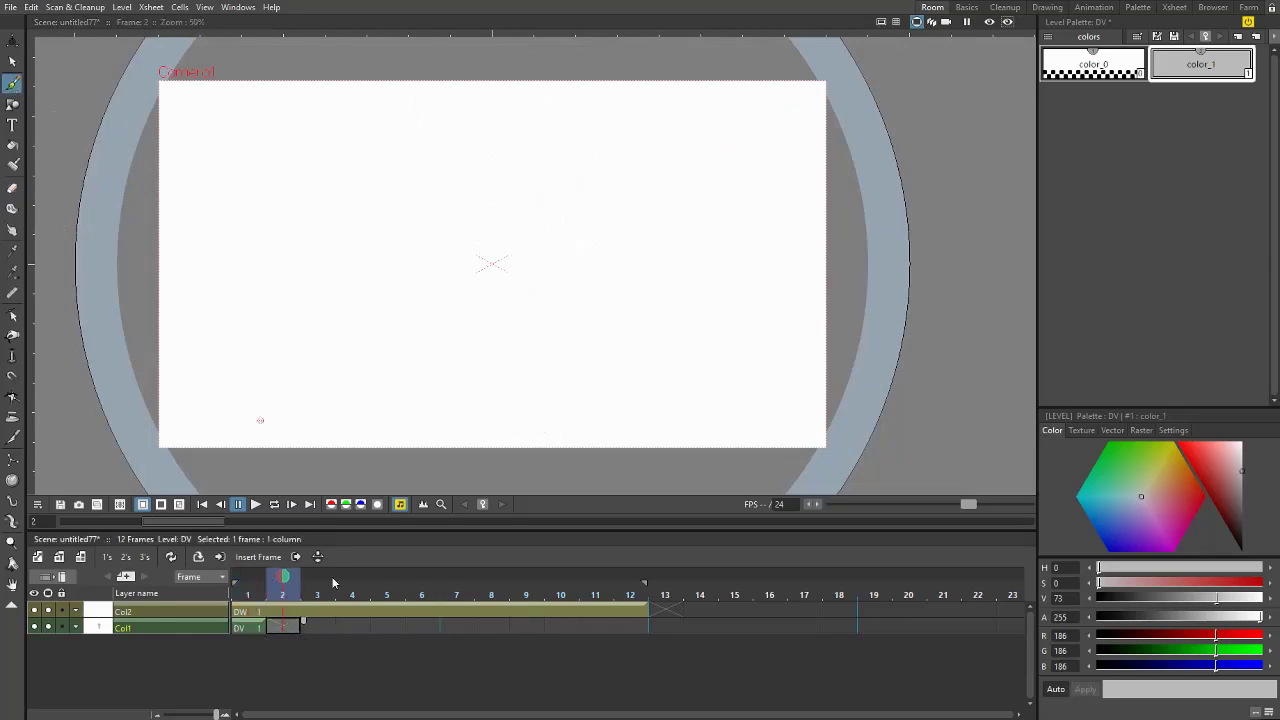
left_click_drag(530, 146, 527, 294)
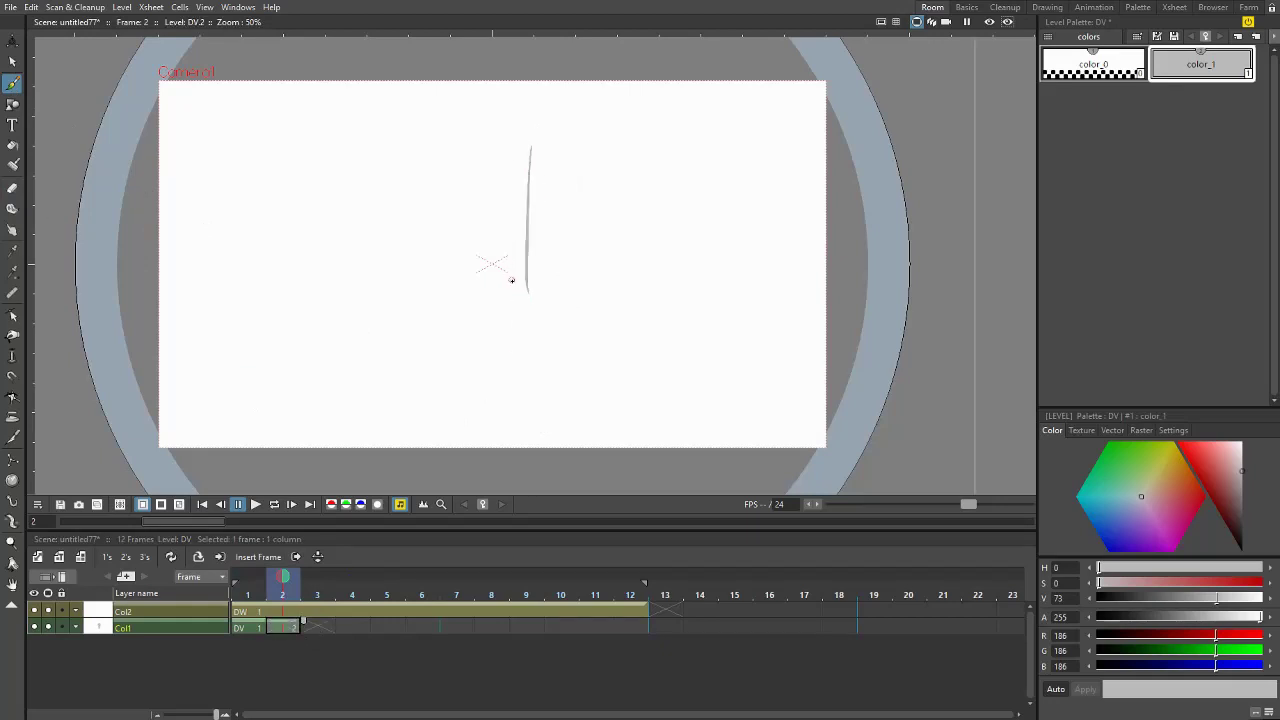
left_click(12, 188)
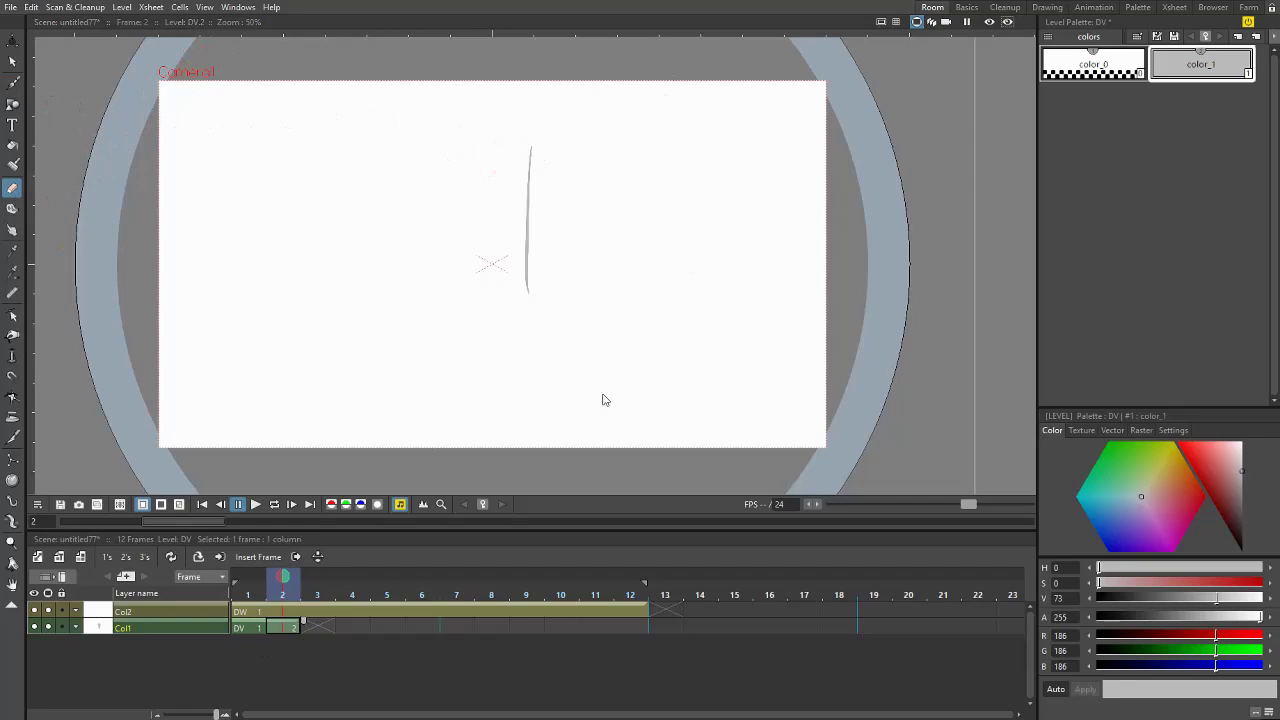
left_click(257, 624)
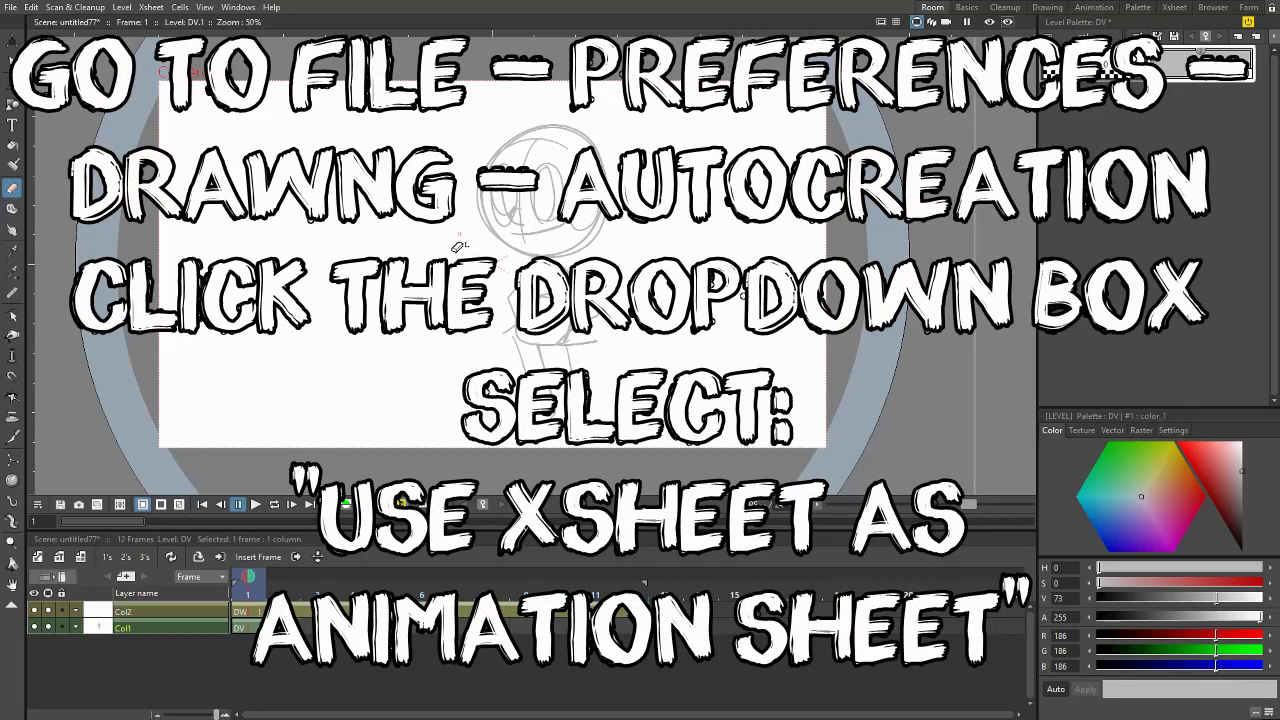
- Make trial freehand brush strokes on frame 2 of Col1 and undo them
scroll(495, 196, "up", 1)
key("period")
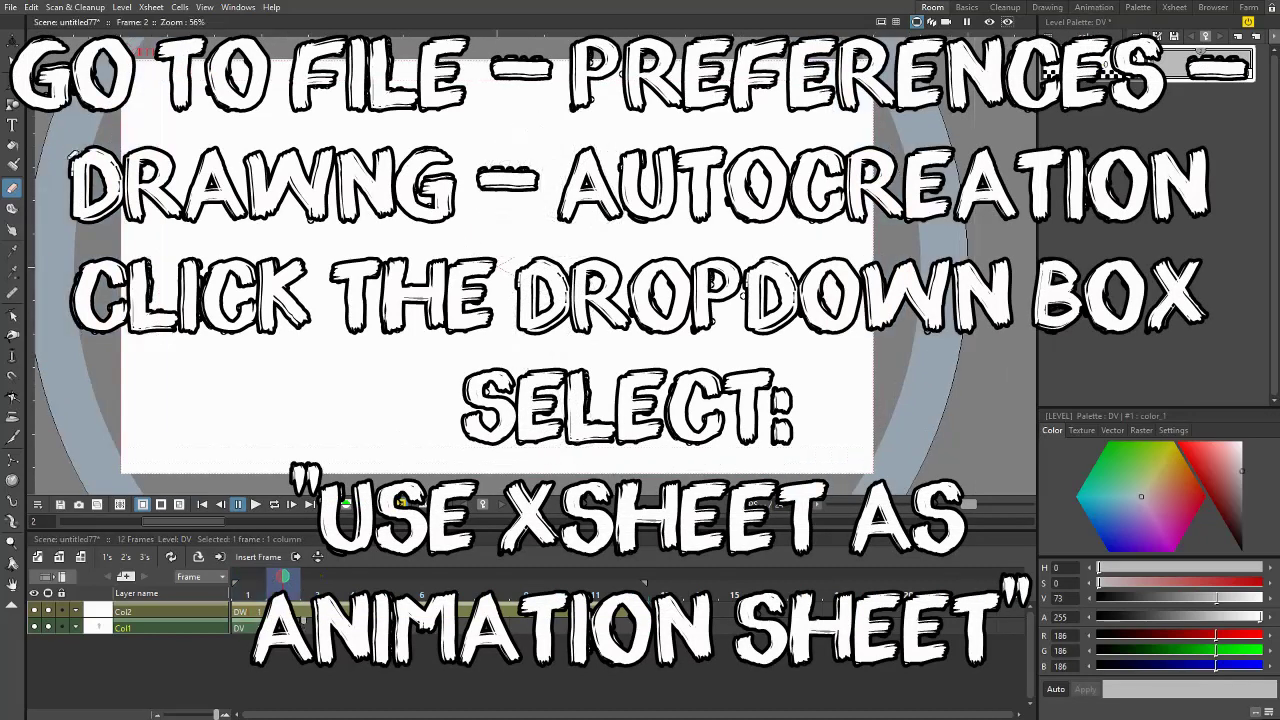
left_click(12, 84)
mouse_move(469, 140)
left_mouse_down()
mouse_move(517, 268)
mouse_move(566, 324)
left_mouse_up()
left_click(12, 188)
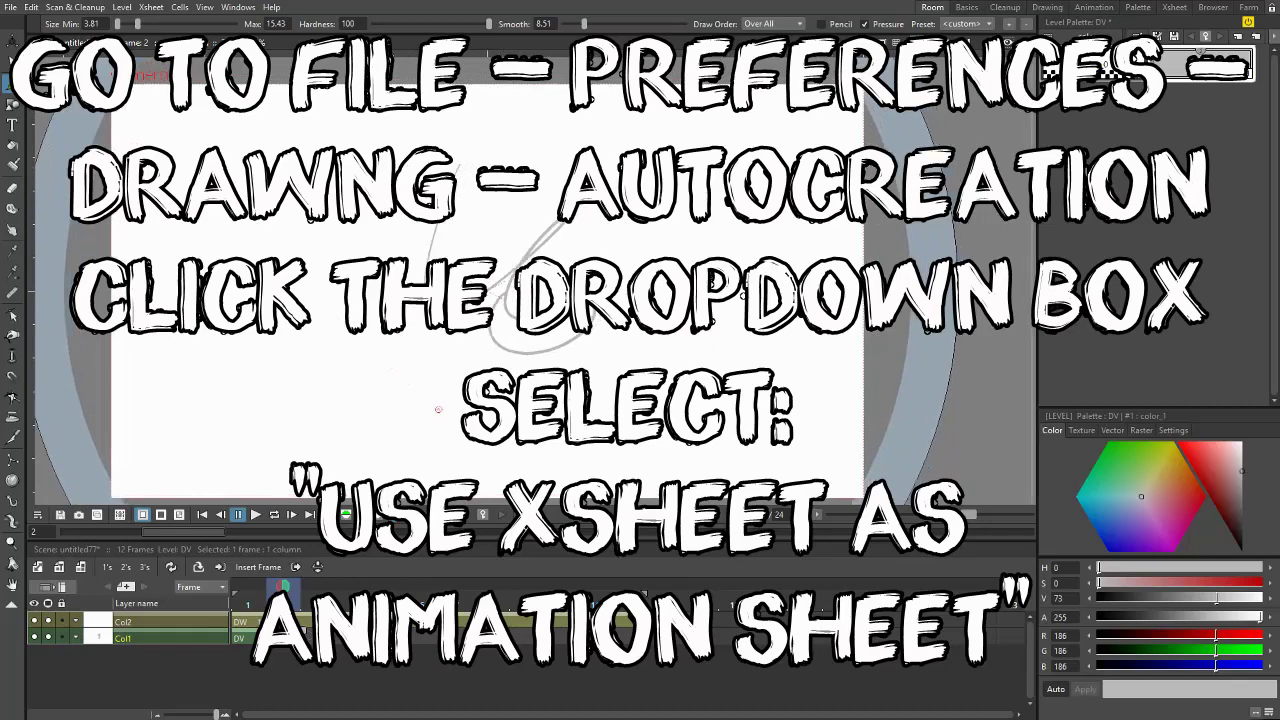
key("ctrl+z")
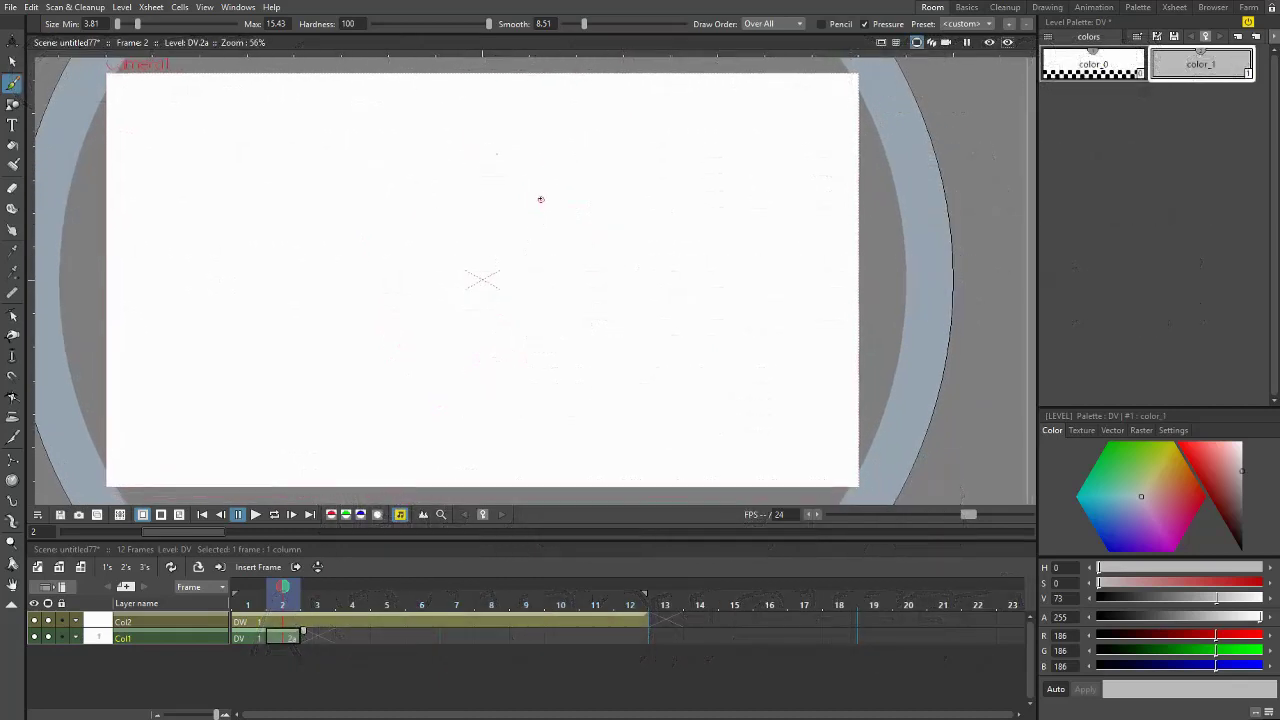
- Enable onion skin, turn off its frame 1 marker while on frame 4 of Col1, and go to frame 2
left_click_drag(540, 198, 536, 207)
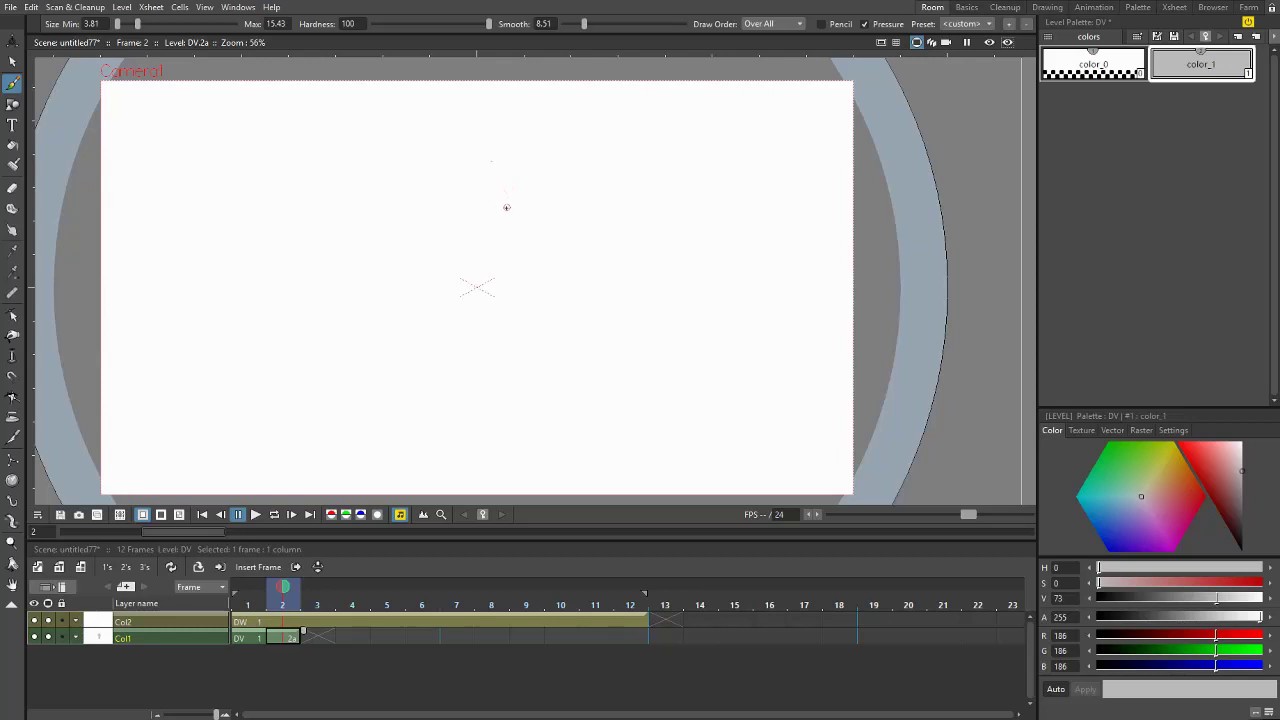
key("slash")
left_click(363, 637)
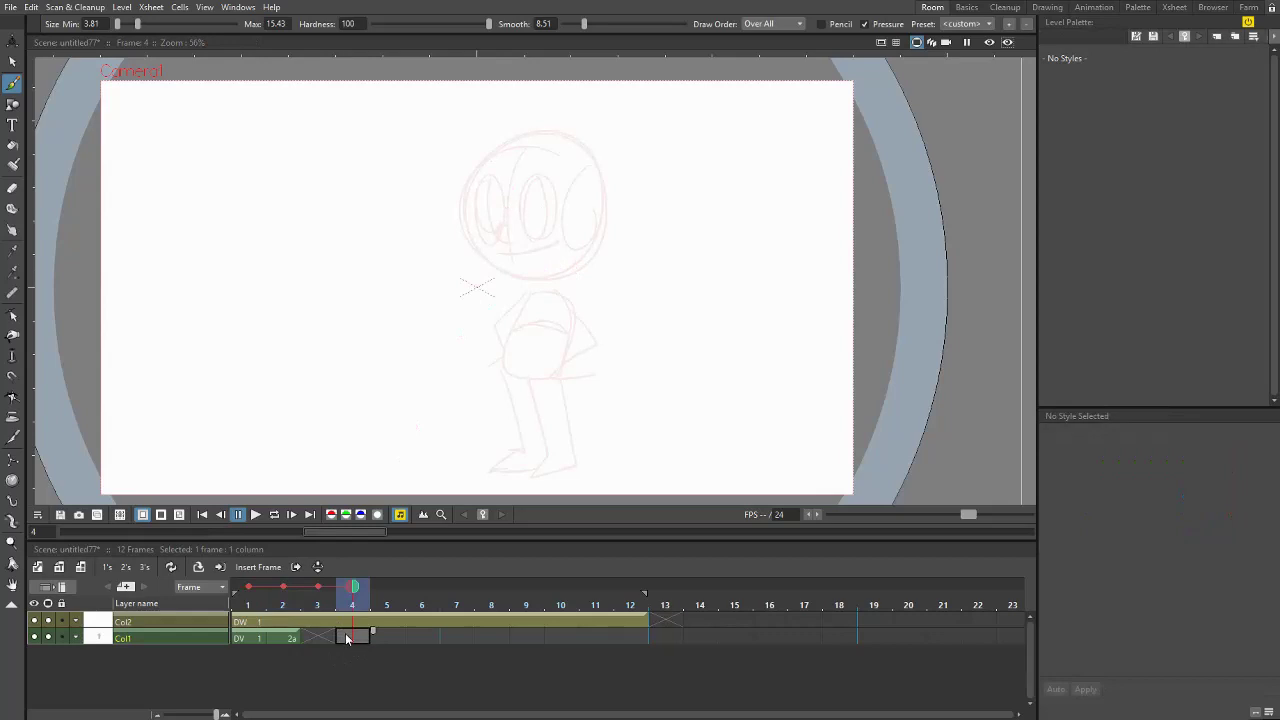
left_click(249, 587)
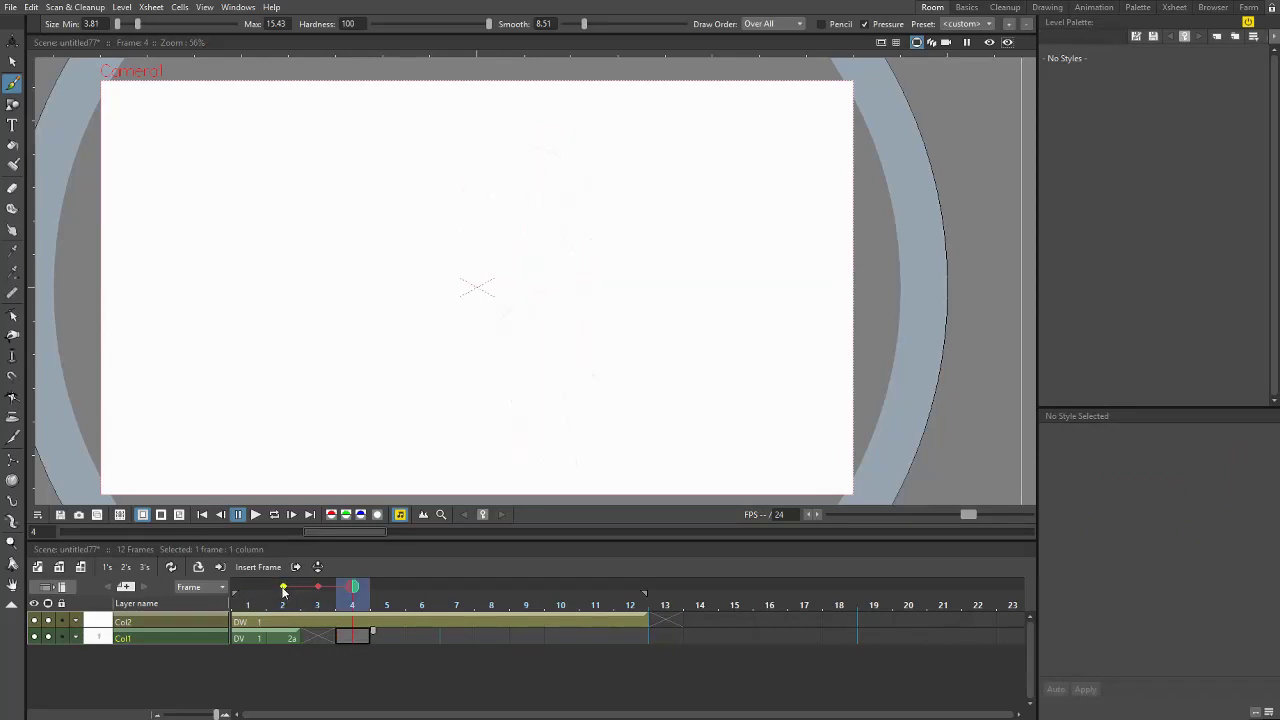
left_click(294, 637)
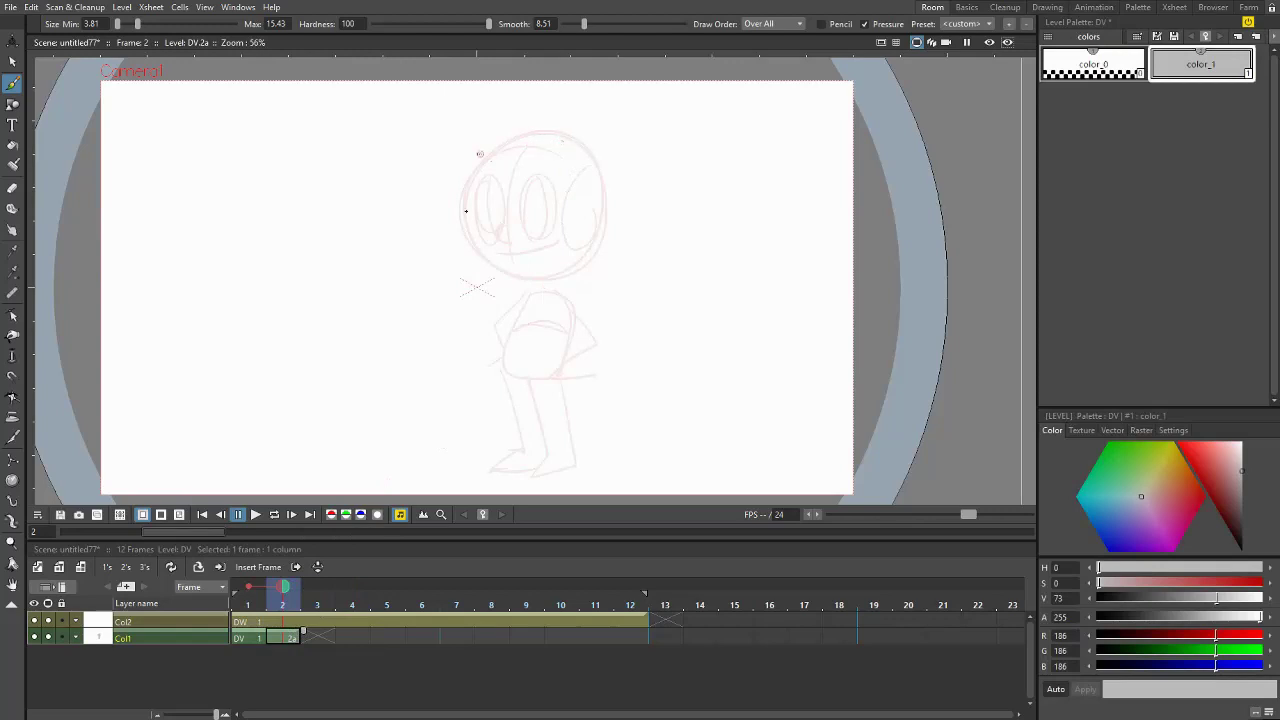
- Sketch the head, torso, legs and feet of a second pose over the onion skin on frame 2 of Col1
mouse_move(477, 233)
left_mouse_down()
mouse_move(586, 157)
mouse_move(486, 257)
mouse_move(486, 151)
mouse_move(579, 254)
left_mouse_up()
key("ctrl+z")
key("ctrl+z")
mouse_move(450, 144)
left_mouse_down()
mouse_move(527, 206)
mouse_move(500, 255)
left_mouse_up()
key("ctrl+z")
mouse_move(489, 137)
left_mouse_down()
mouse_move(391, 204)
mouse_move(498, 349)
mouse_move(486, 453)
left_mouse_up()
left_click_drag(562, 336, 545, 454)
mouse_move(489, 459)
left_mouse_down()
mouse_move(492, 441)
mouse_move(532, 466)
left_mouse_up()
- Select the sketched figure on frame 2 with the Selection tool and adjust its placement over the onion skin
key("s")
left_click_drag(486, 105, 600, 135)
left_click_drag(579, 303, 623, 303)
left_click(114, 29)
left_click(92, 40)
left_click_drag(389, 109, 686, 503)
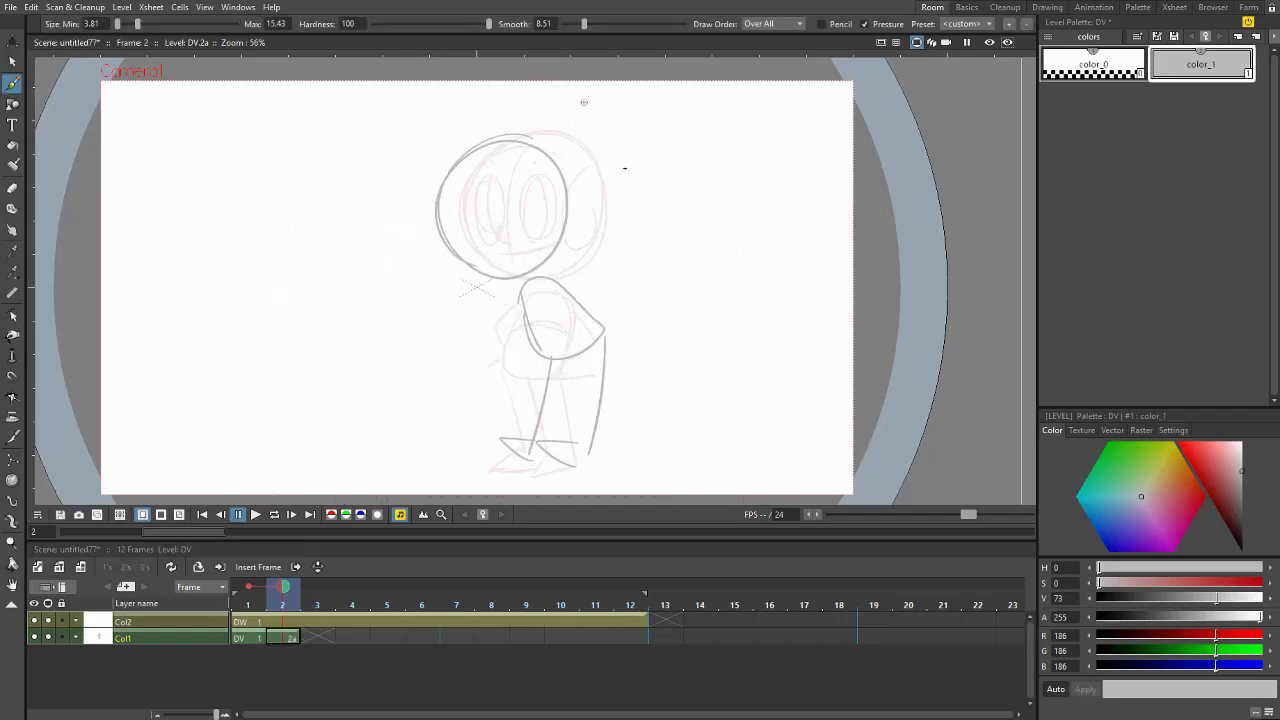
- Add a leg line with the Brush and detail the head on frame 2 with oval eyes, pupils, a brow and a frowning mouth
key("b")
left_click_drag(562, 348, 566, 426)
scroll(533, 192, "up", 5)
left_click_drag(426, 102, 442, 294)
left_click_drag(543, 121, 537, 258)
mouse_move(466, 144)
left_mouse_down()
mouse_move(431, 237)
mouse_move(458, 134)
left_mouse_up()
left_click_drag(379, 156, 362, 209)
left_click_drag(445, 178, 442, 228)
left_click_drag(398, 170, 396, 232)
left_click_drag(446, 122, 488, 110)
left_click_drag(522, 296, 431, 273)
- Draw an outstretched arm with a hand on the frame 2 figure, redoing the first attempt
scroll(470, 173, "down", 5)
mouse_move(510, 246)
left_mouse_down()
mouse_move(568, 168)
mouse_move(608, 285)
left_mouse_up()
key("ctrl+z")
left_click_drag(610, 286, 592, 293)
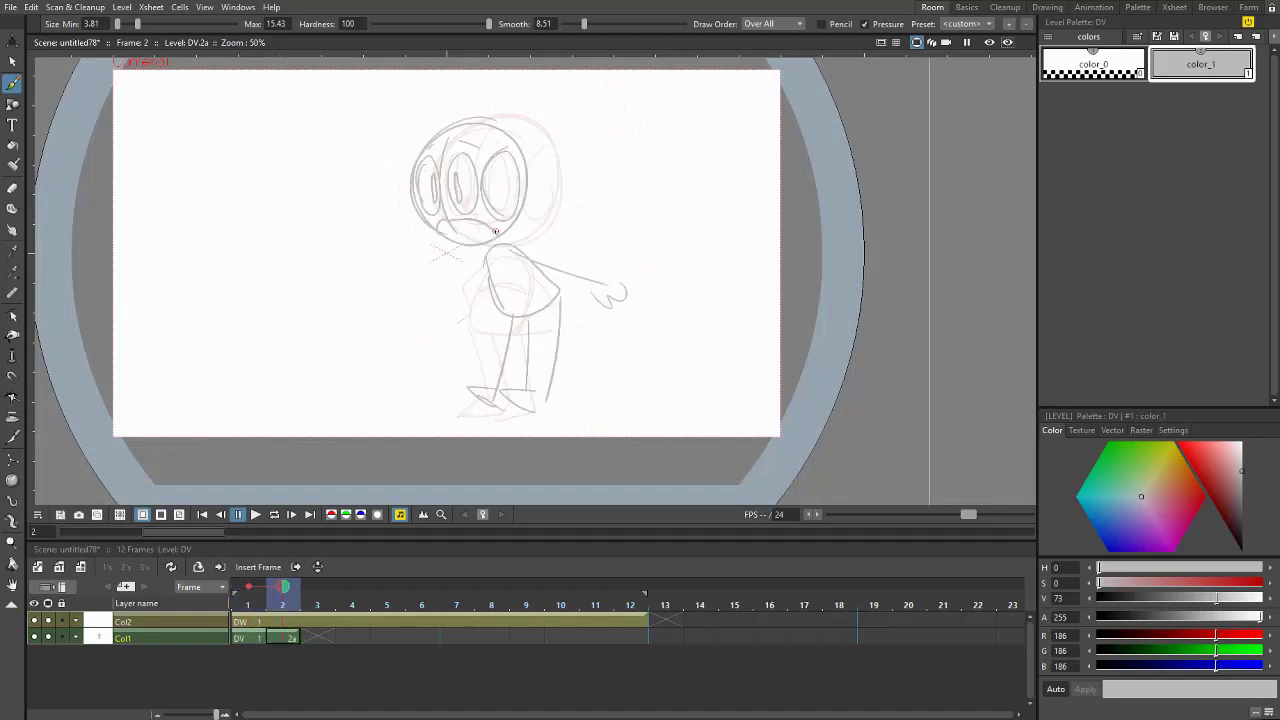
- Flip back and forth between frames 1 and 2 to compare the two poses, ending on frame 1
key("comma")
key("period")
key("comma")
key("period")
key("comma")
key("period")
key("comma")
key("period")
key("comma")
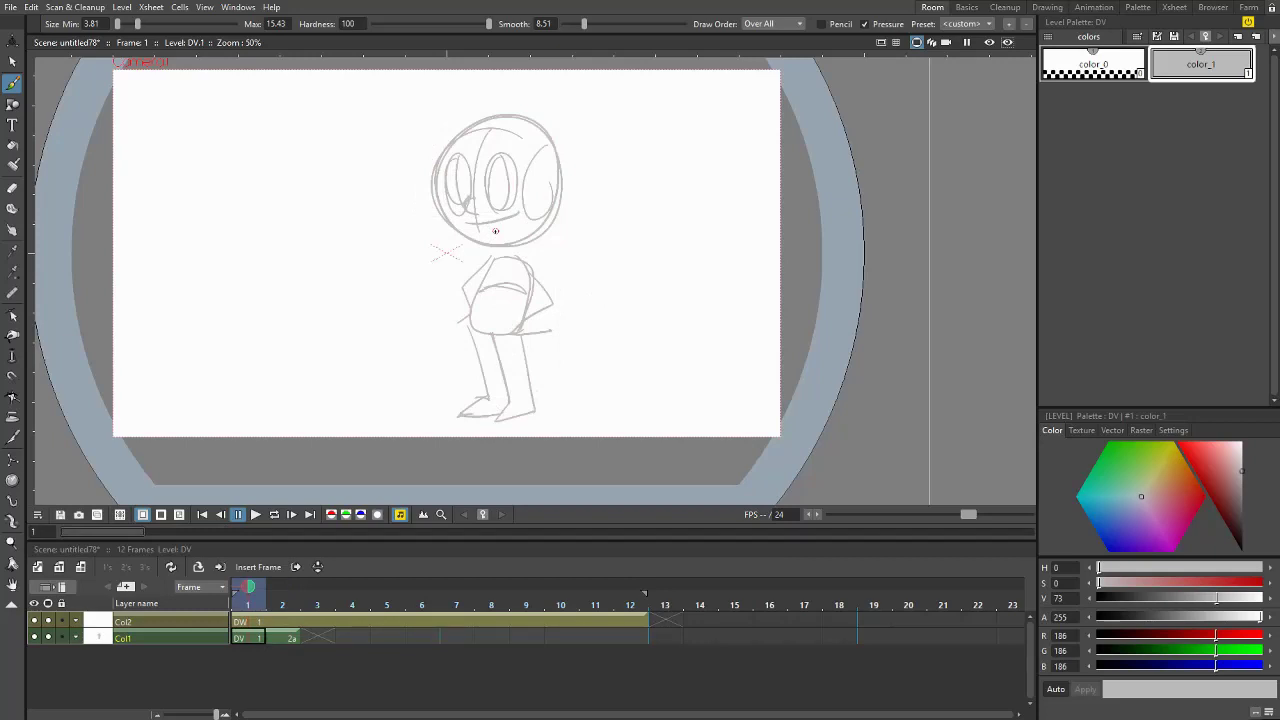
- Select frame 1 of the Col2 vector level for drawing
mouse_move(596, 159)
left_mouse_down()
mouse_move(623, 206)
mouse_move(649, 176)
left_mouse_up()
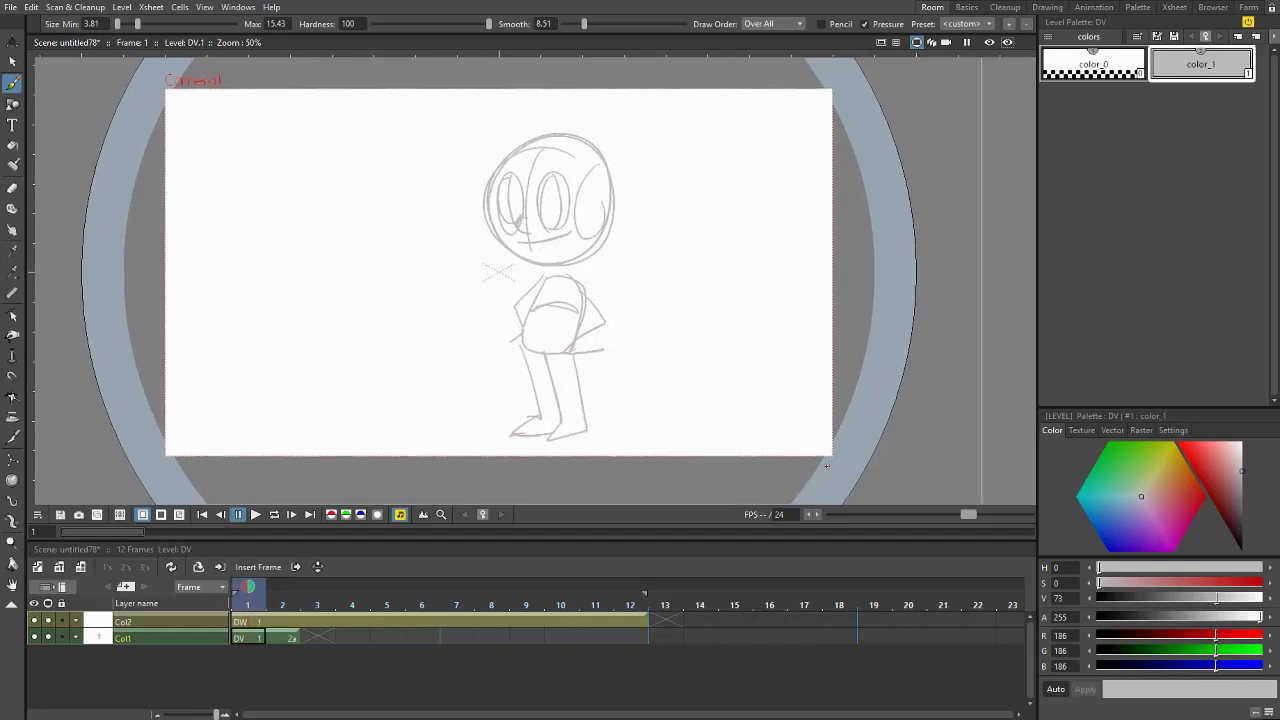
left_click(248, 621)
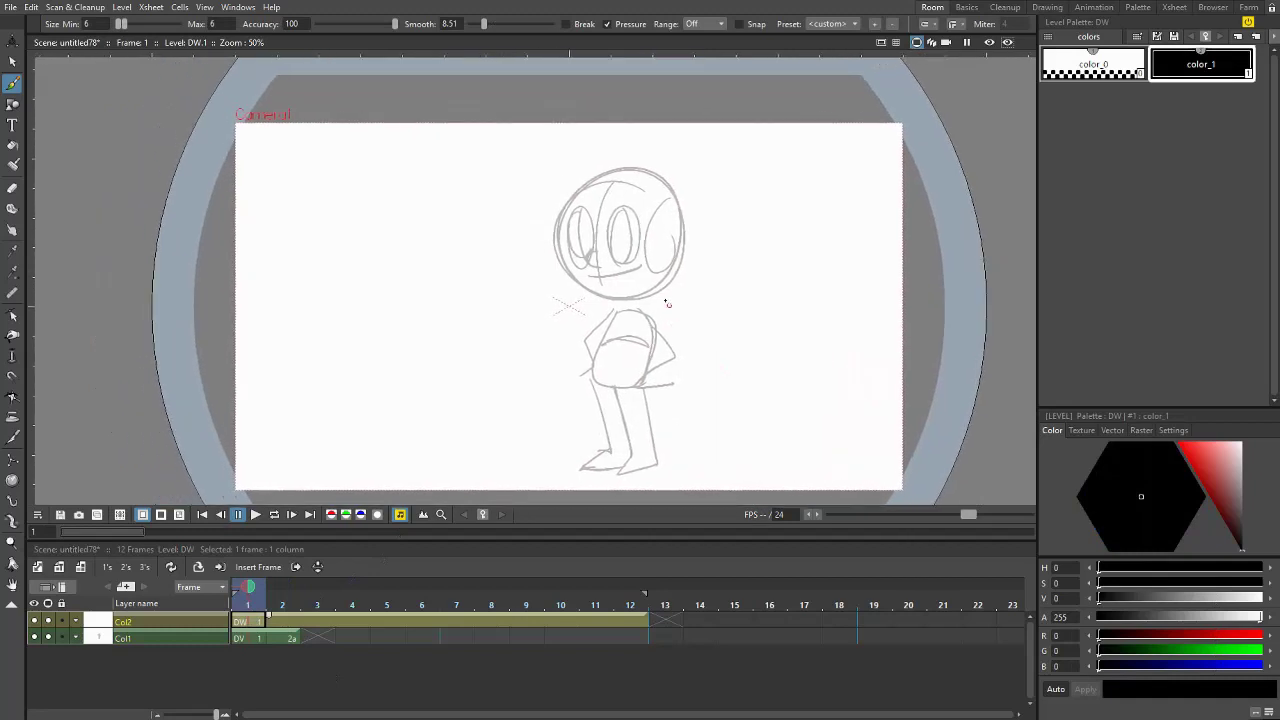
scroll(665, 300, "up", 6)
scroll(652, 286, "down", 6)
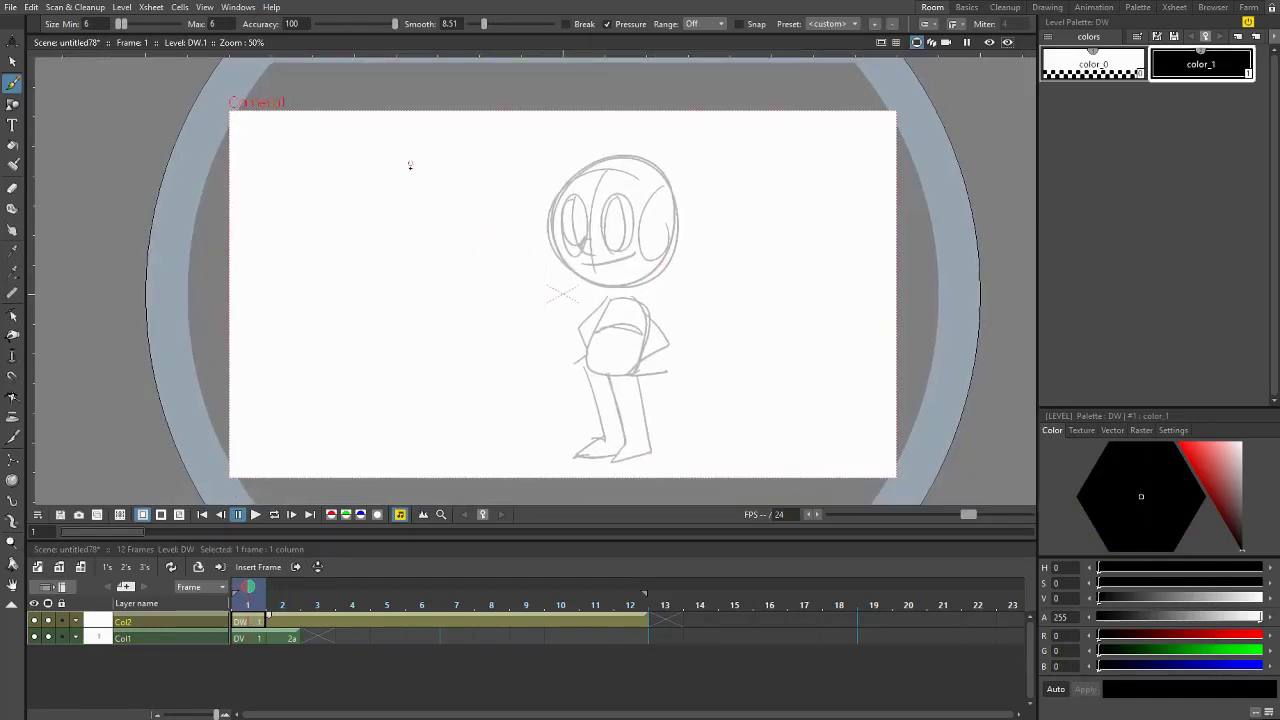
- Draw a trial circle on frame 1 of Col2, inspect its line quality up close and undo it
mouse_move(424, 153)
left_mouse_down()
mouse_move(503, 210)
mouse_move(430, 150)
left_mouse_up()
scroll(505, 172, "up", 4)
scroll(430, 302, "up", 1)
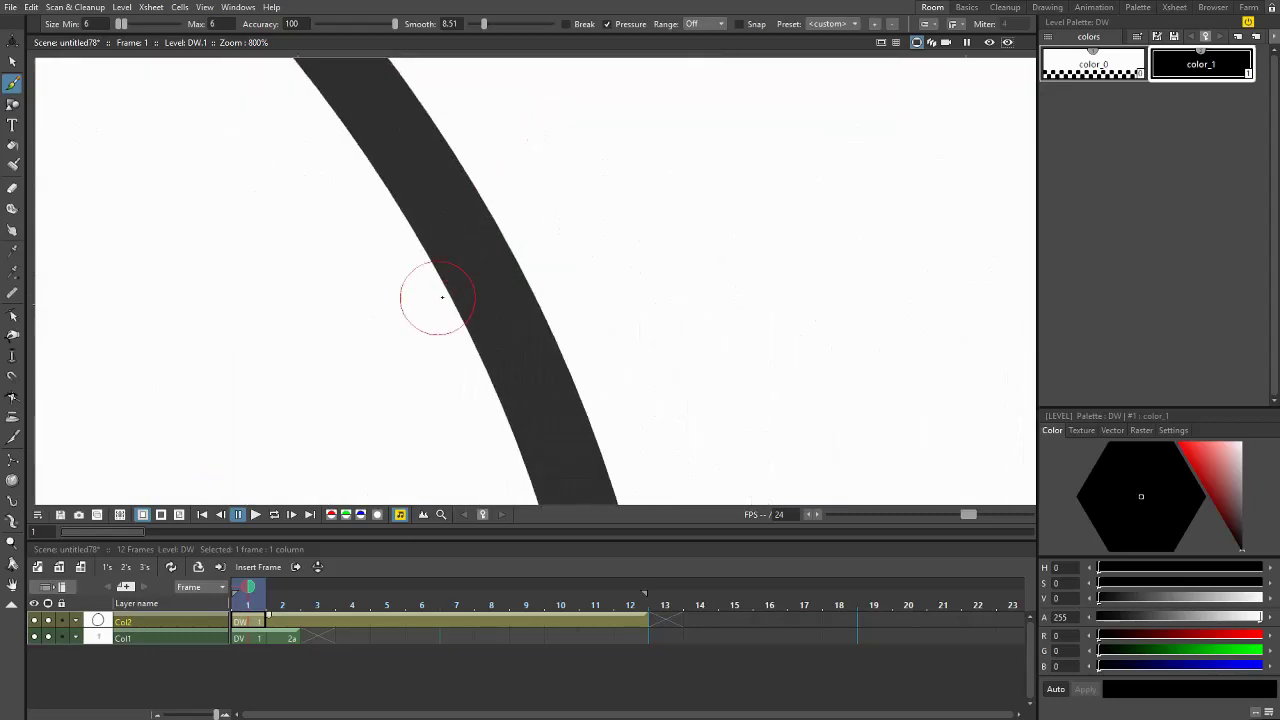
scroll(440, 295, "down", 3)
left_click_drag(502, 277, 571, 223)
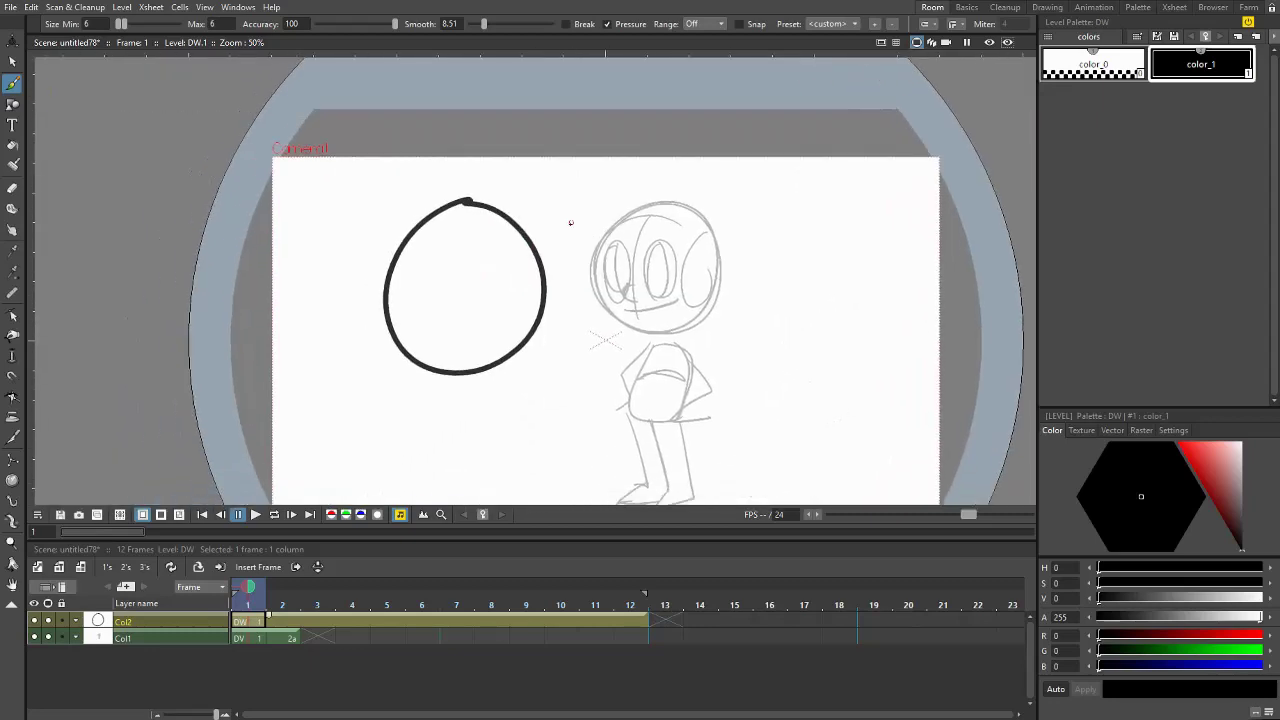
key("ctrl+z")
- Draw a black round head outline with two oval eyes beside the grey sketch on frame 1 of Col2
left_click_drag(646, 127, 661, 109)
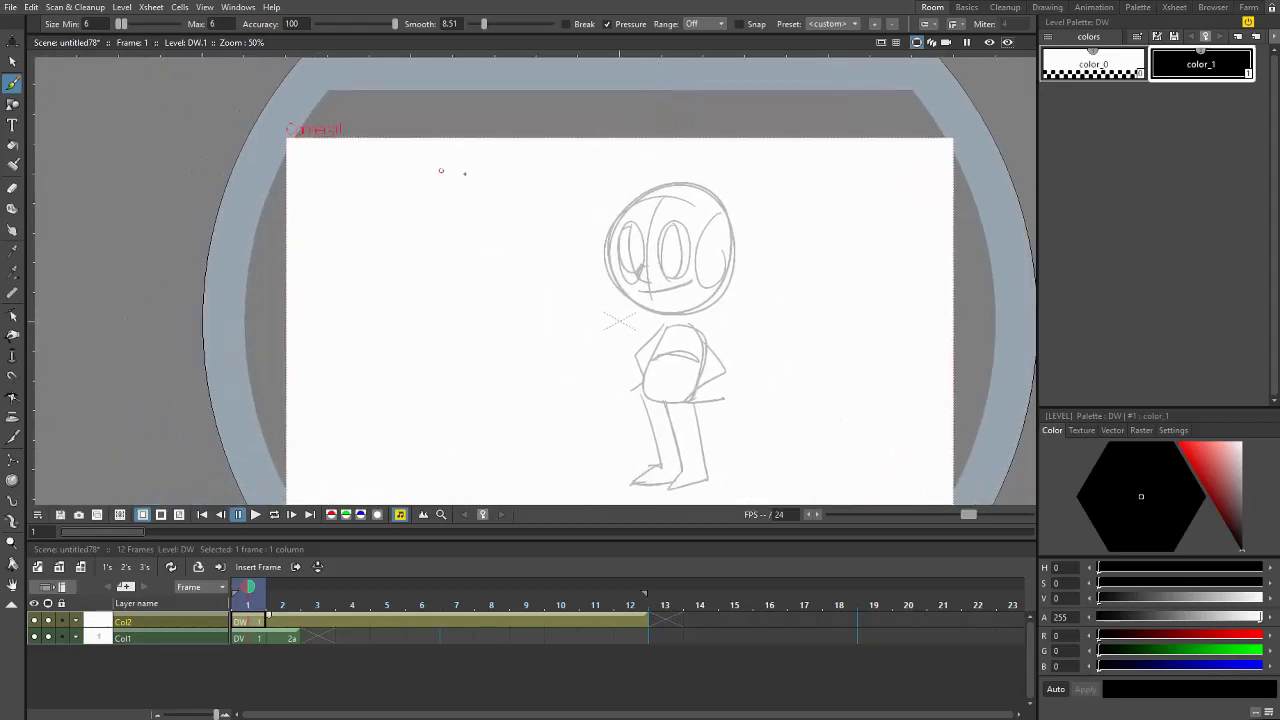
mouse_move(466, 186)
left_mouse_down()
mouse_move(391, 275)
mouse_move(463, 314)
mouse_move(519, 247)
mouse_move(472, 185)
mouse_move(542, 136)
left_mouse_up()
key("plus")
mouse_move(405, 209)
left_mouse_down()
mouse_move(406, 346)
mouse_move(435, 253)
mouse_move(416, 210)
left_mouse_up()
left_click(476, 214)
key("minus")
mouse_move(451, 296)
left_mouse_down()
mouse_move(515, 182)
mouse_move(505, 205)
mouse_move(545, 172)
left_mouse_up()
key("plus")
key("minus")
key("plus")
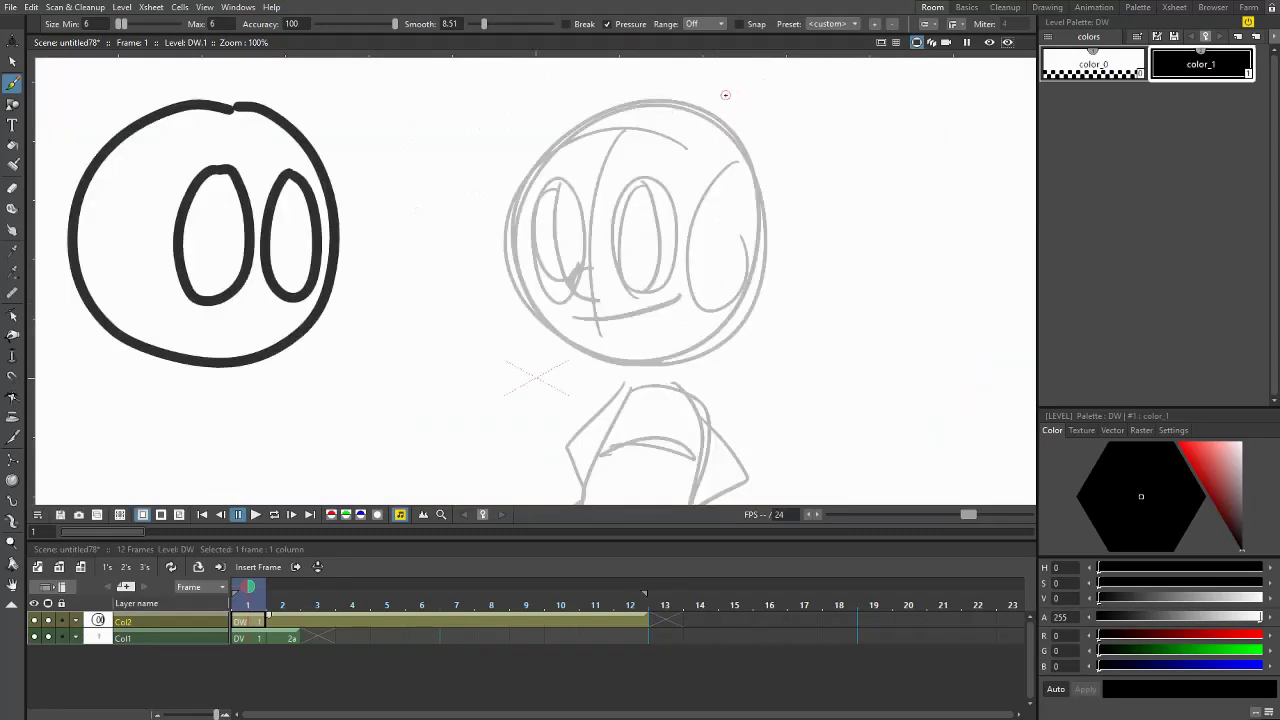
- Draw curved pupil lines inside both eyes of the black head, redoing the second one
left_click_drag(495, 249, 671, 207)
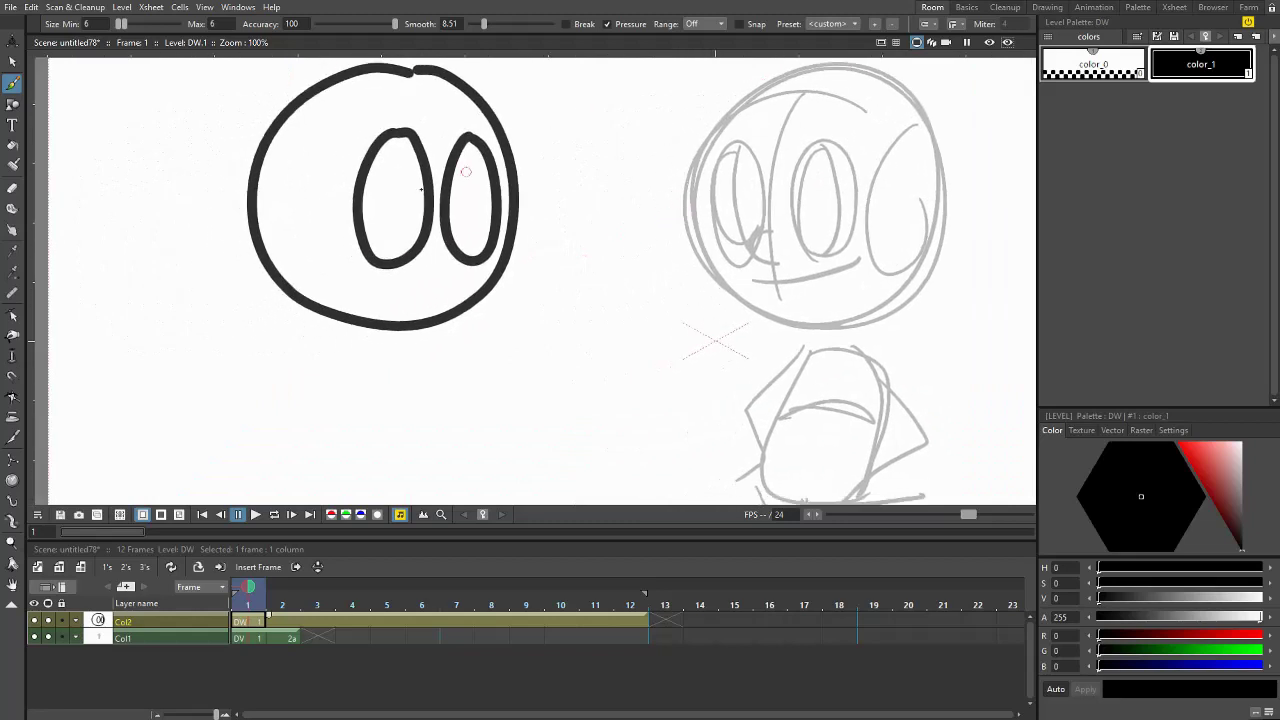
left_click_drag(414, 146, 396, 262)
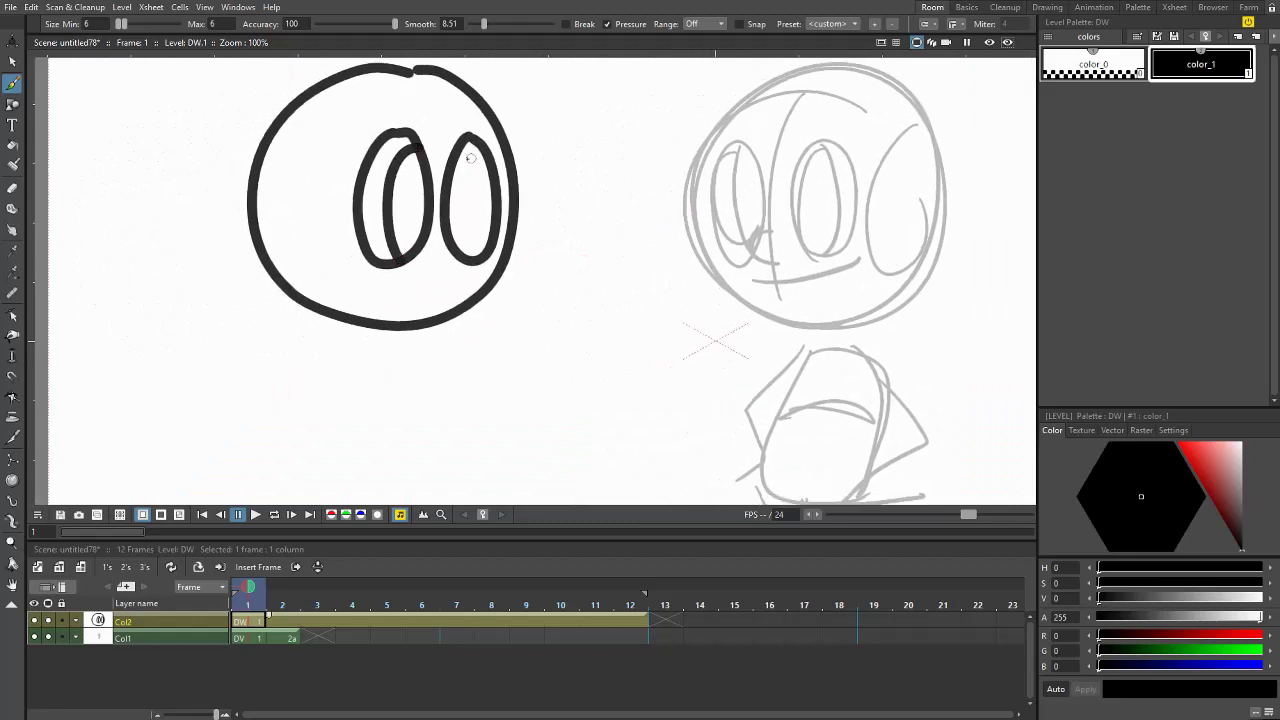
mouse_move(460, 152)
left_mouse_down()
mouse_move(484, 227)
mouse_move(470, 258)
left_mouse_up()
key("ctrl+z")
mouse_move(456, 151)
left_mouse_down()
mouse_move(476, 191)
mouse_move(470, 256)
left_mouse_up()
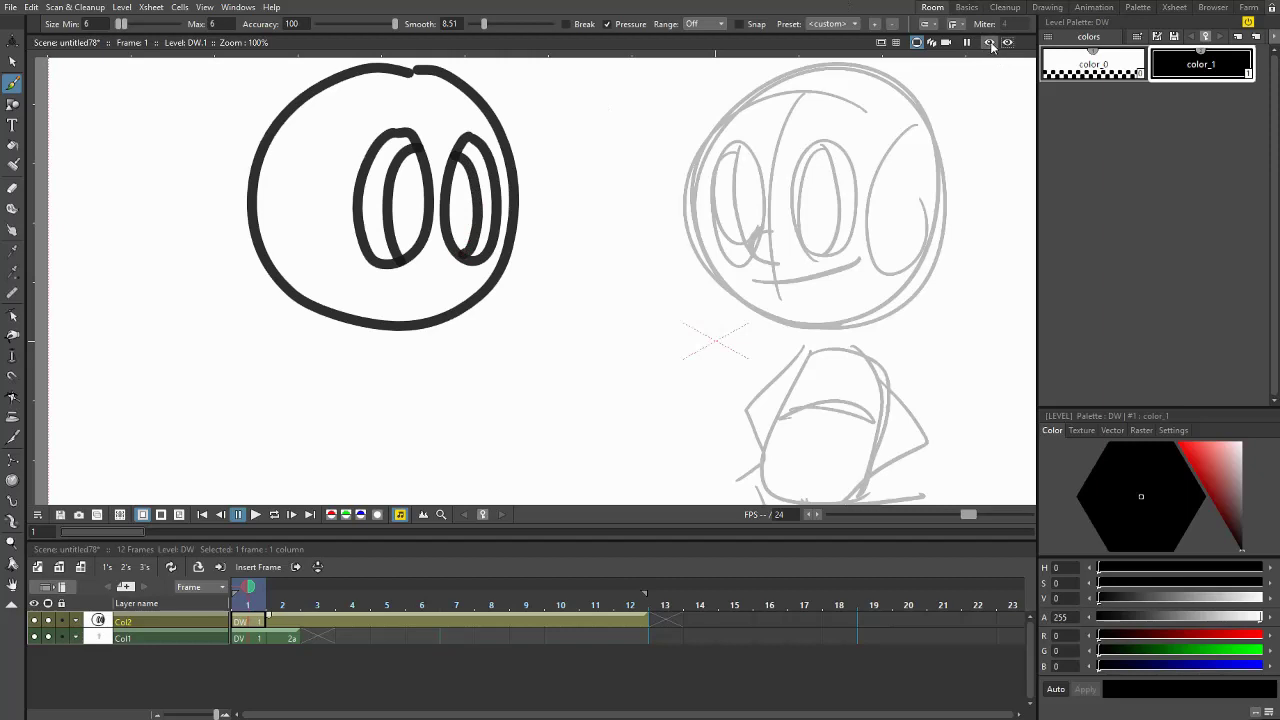
- Preview the black head's line work, then leave the preview
left_click(990, 44)
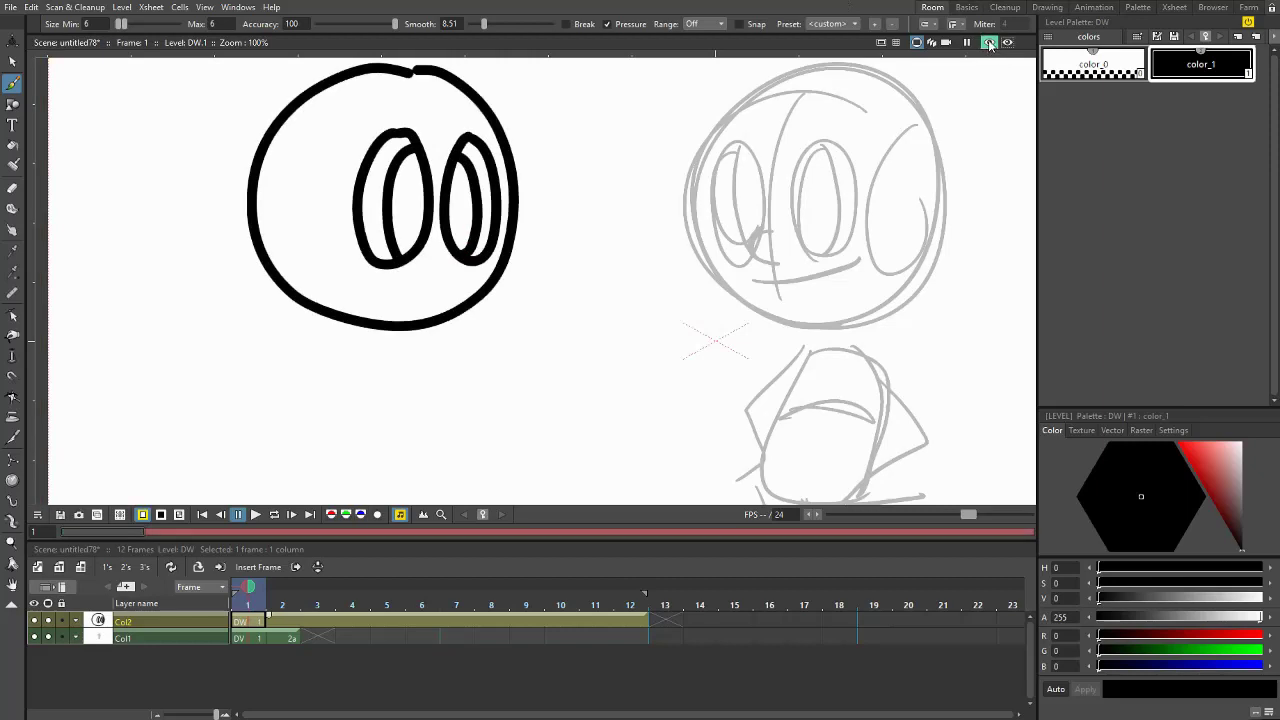
left_click(990, 44)
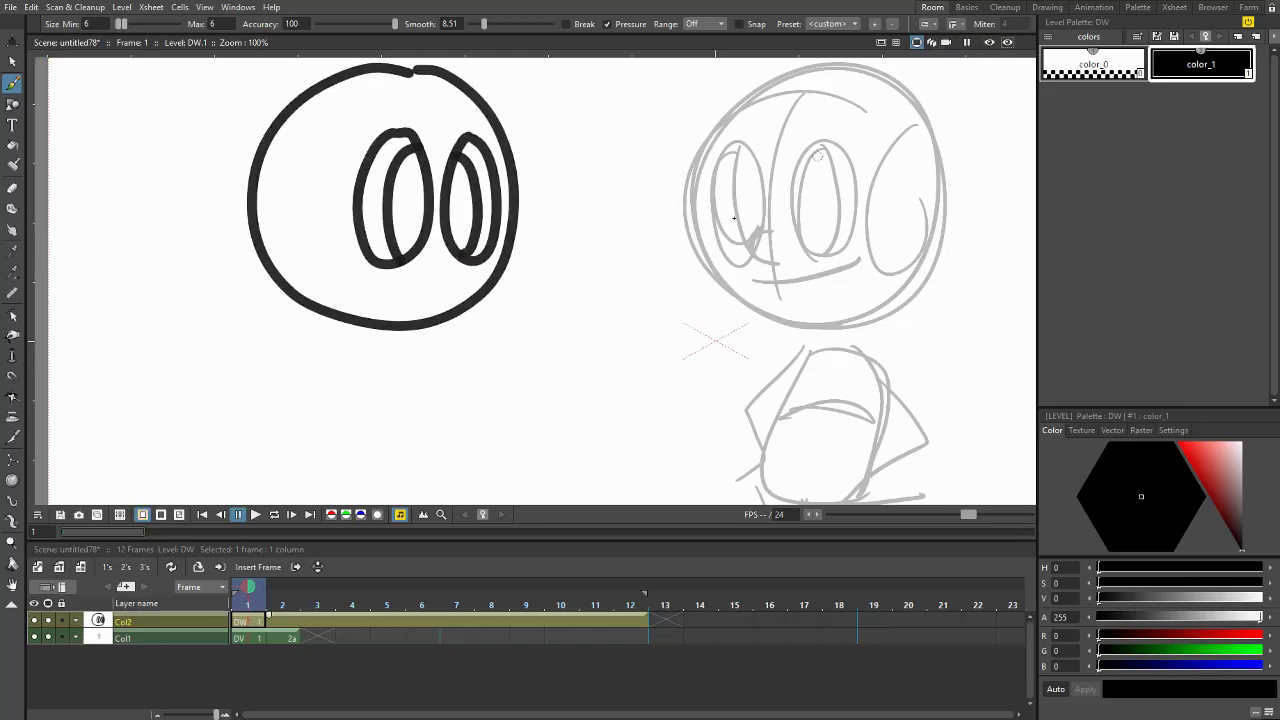
scroll(716, 199, "down", 2)
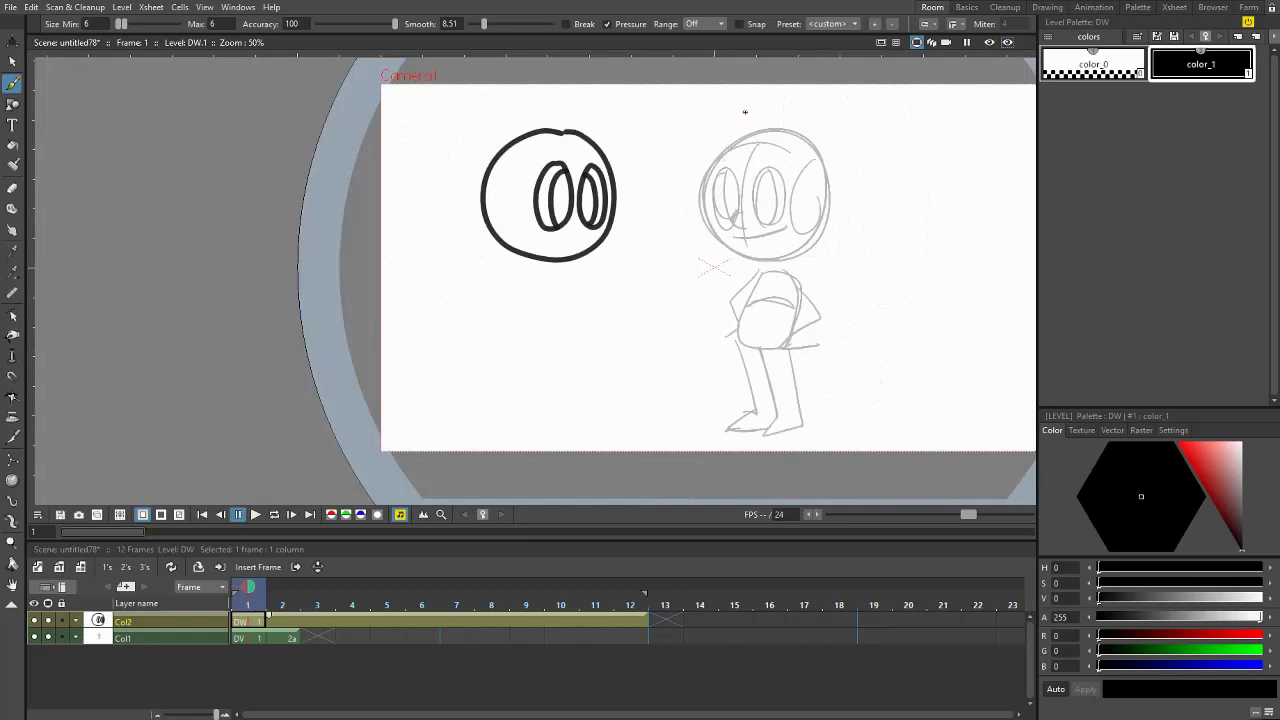
- Draw a curved smiling mouth below the eyes of the black head, redoing the first stroke
scroll(731, 117, "up", 2)
left_click_drag(322, 330, 452, 334)
key("ctrl+z")
mouse_move(317, 322)
left_mouse_down()
mouse_move(351, 345)
mouse_move(451, 345)
left_mouse_up()
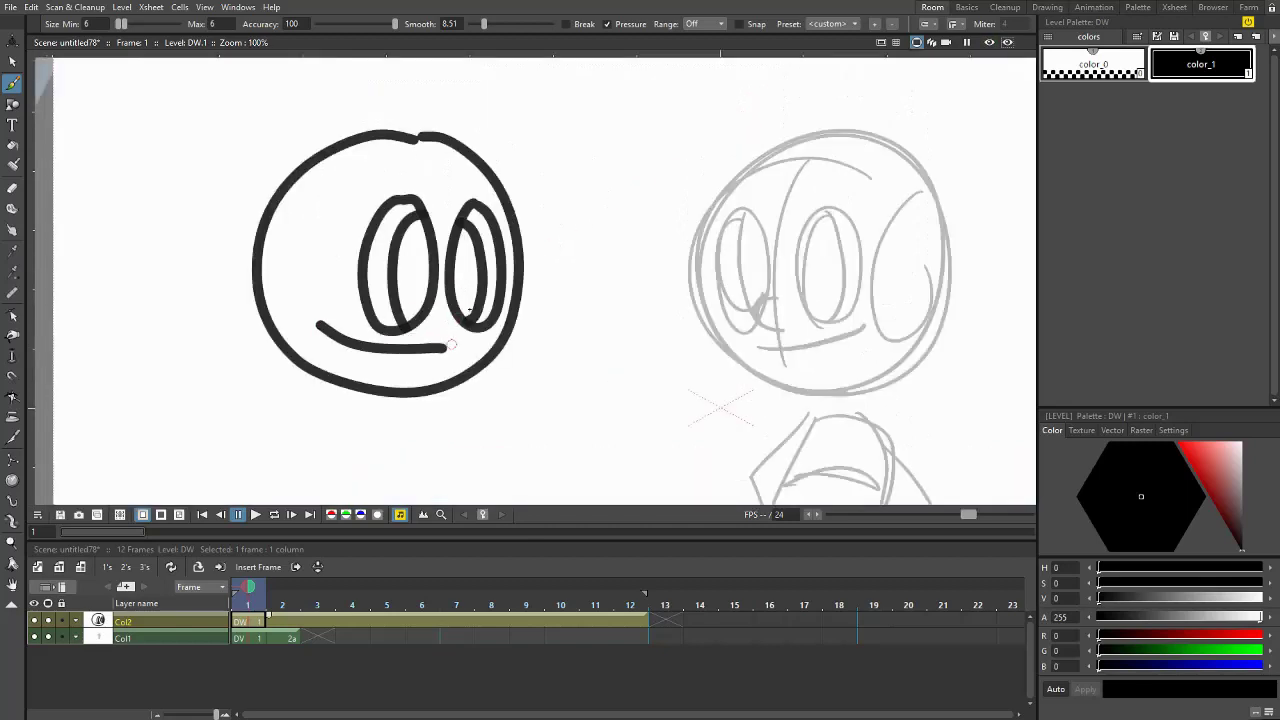
- Close the gap in the black head outline by moving its end point with the Control Point Editor
left_click(12, 316)
left_click(412, 139)
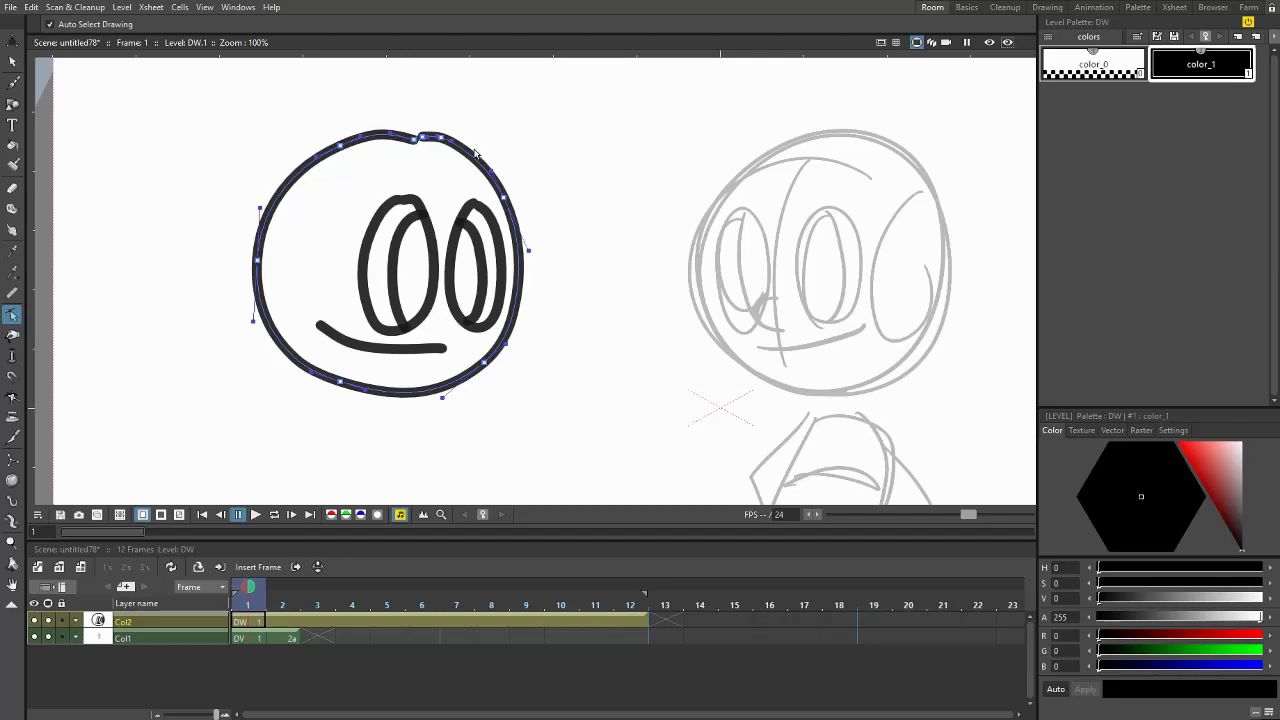
left_click_drag(417, 137, 427, 145)
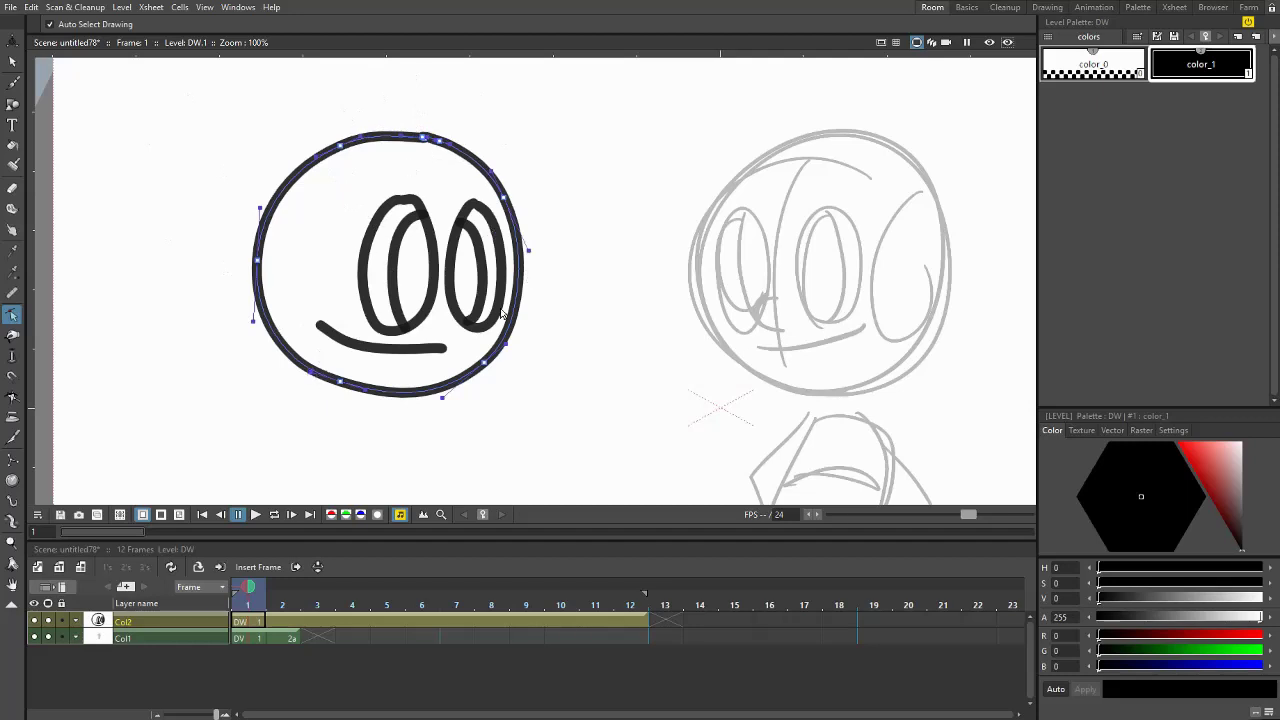
- Adjust the top points of both eye outlines and the right end of the mouth with the Control Point Editor
scroll(366, 151, "up", 2)
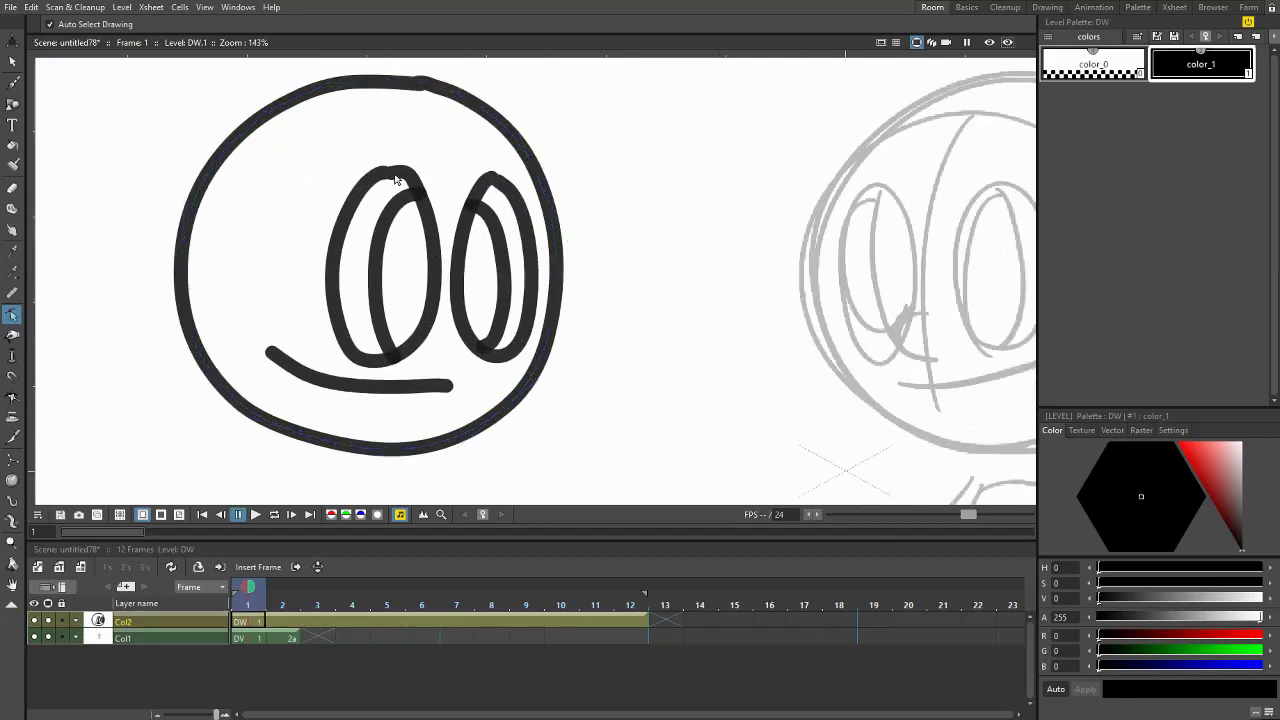
left_click(393, 178)
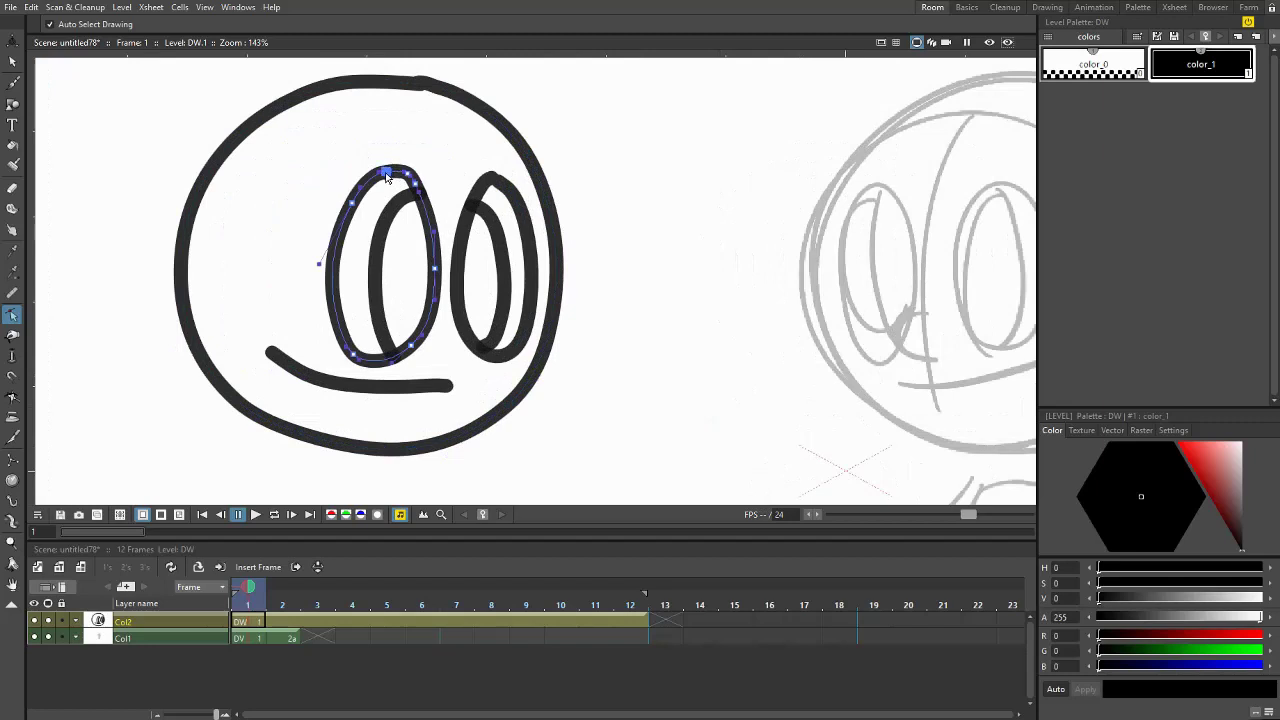
left_click(492, 181)
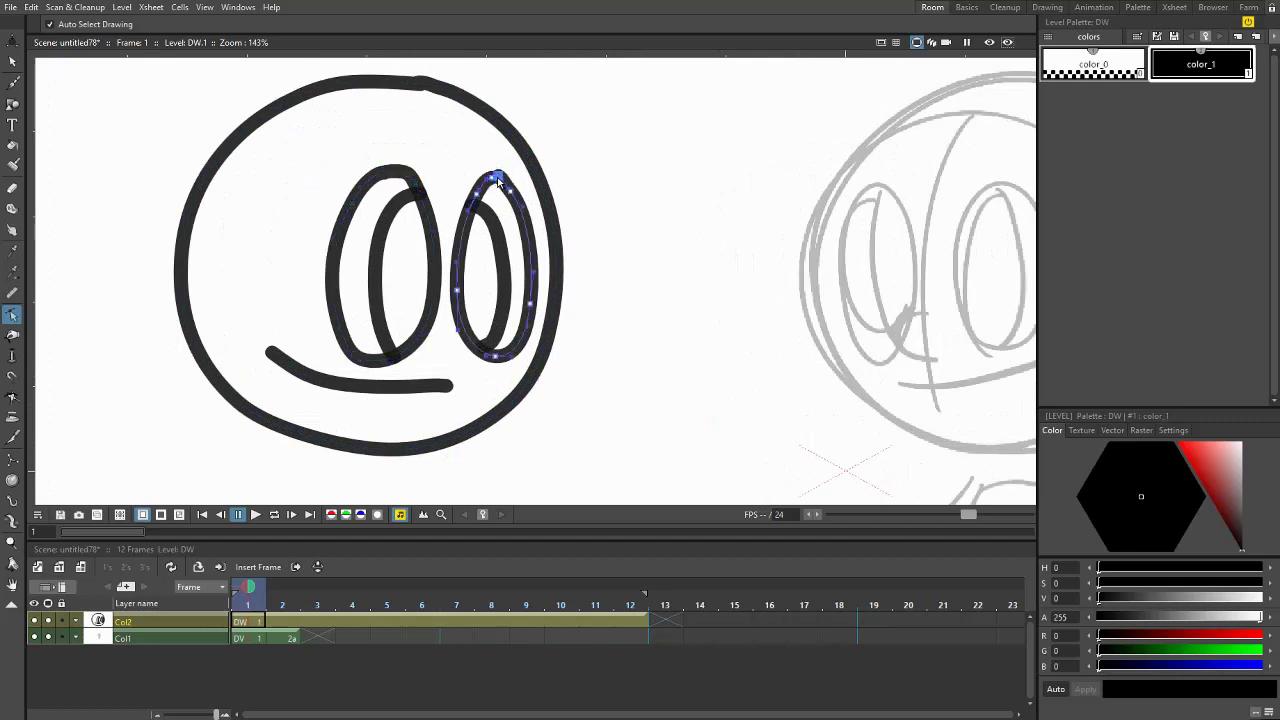
left_click(443, 384)
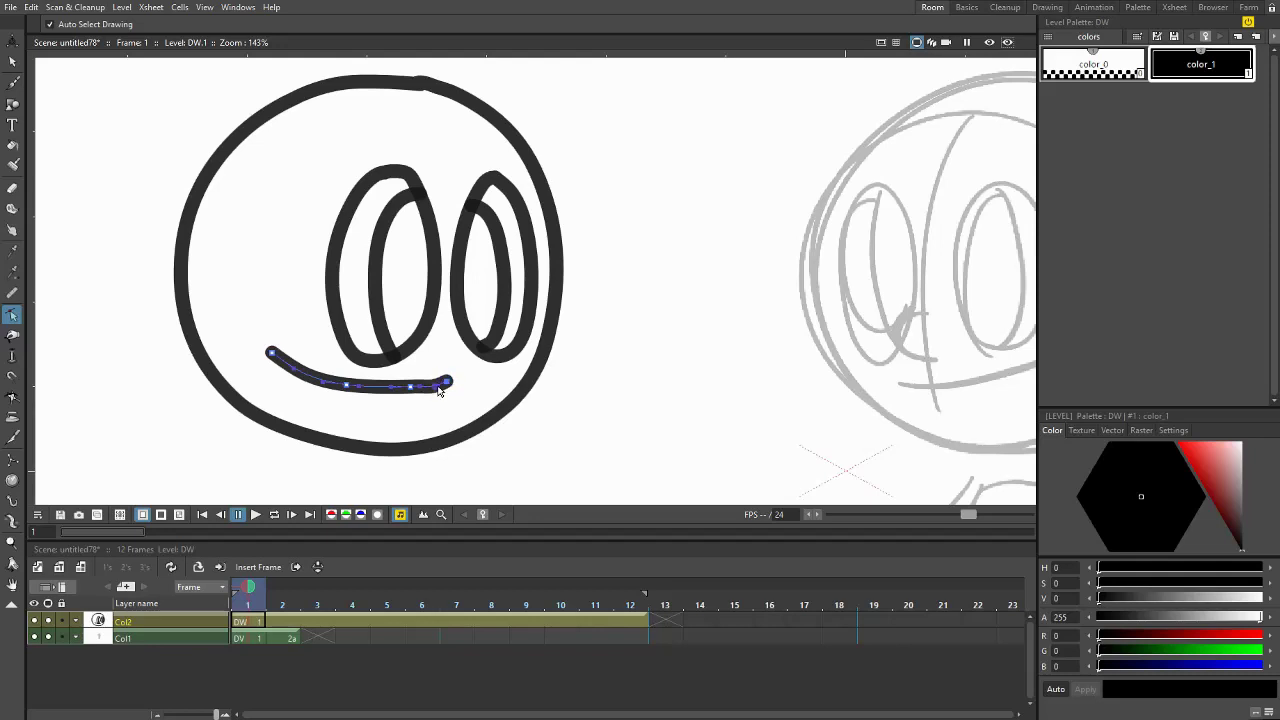
- On frame 2 of Col2, draw a black head beside the sketch with oval eyes, short pupil lines and a frowning mouth, undoing a stray stroke
scroll(531, 377, "down", 4)
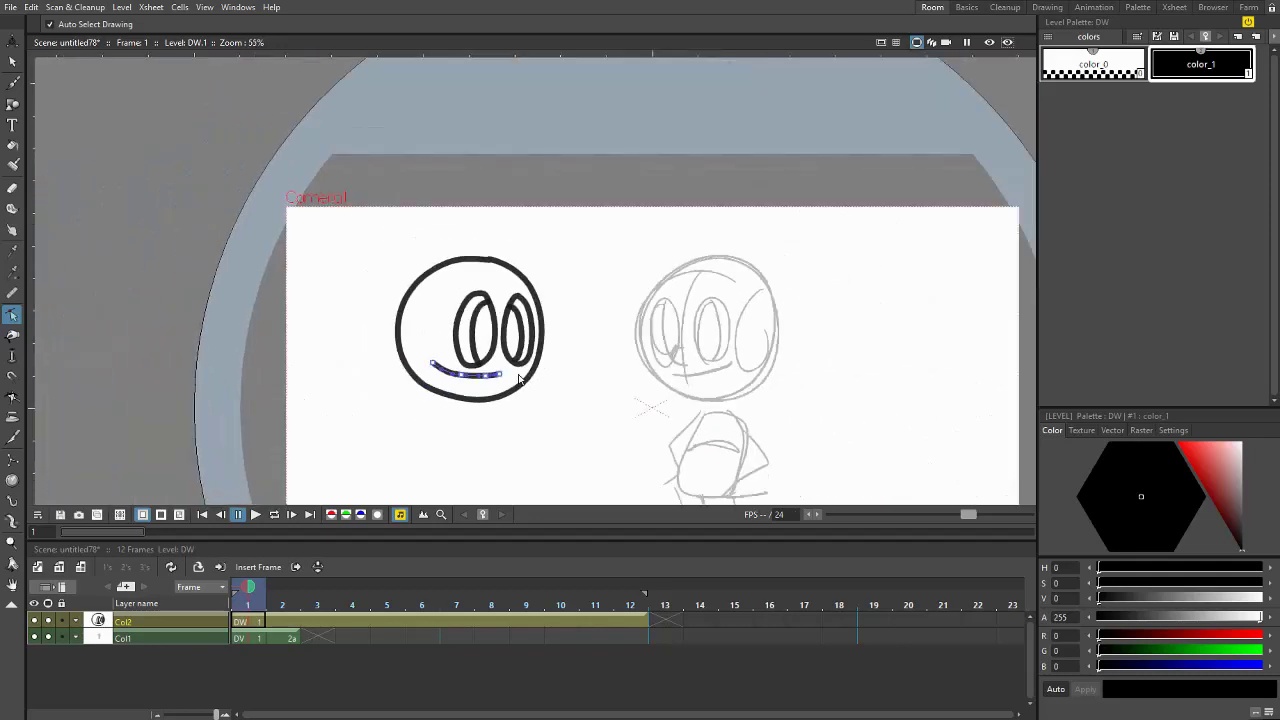
left_click(262, 639)
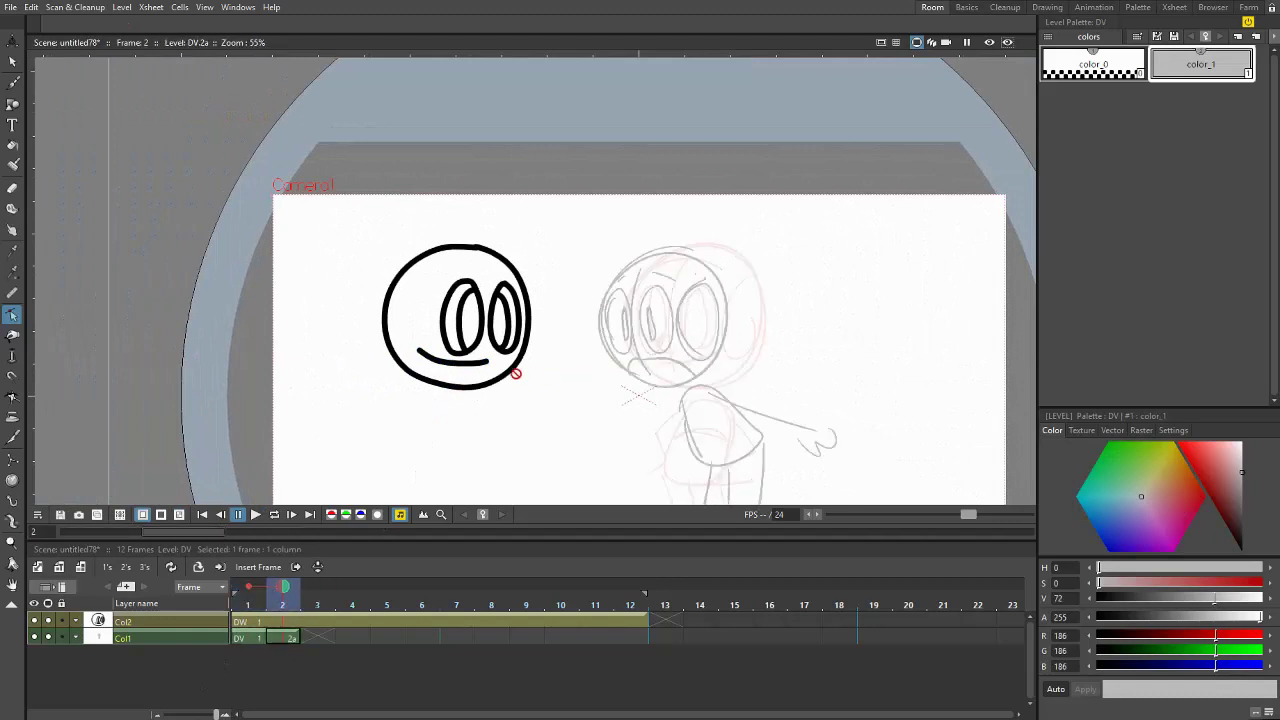
left_click(286, 623)
scroll(393, 435, "up", 1)
left_click_drag(393, 435, 337, 303)
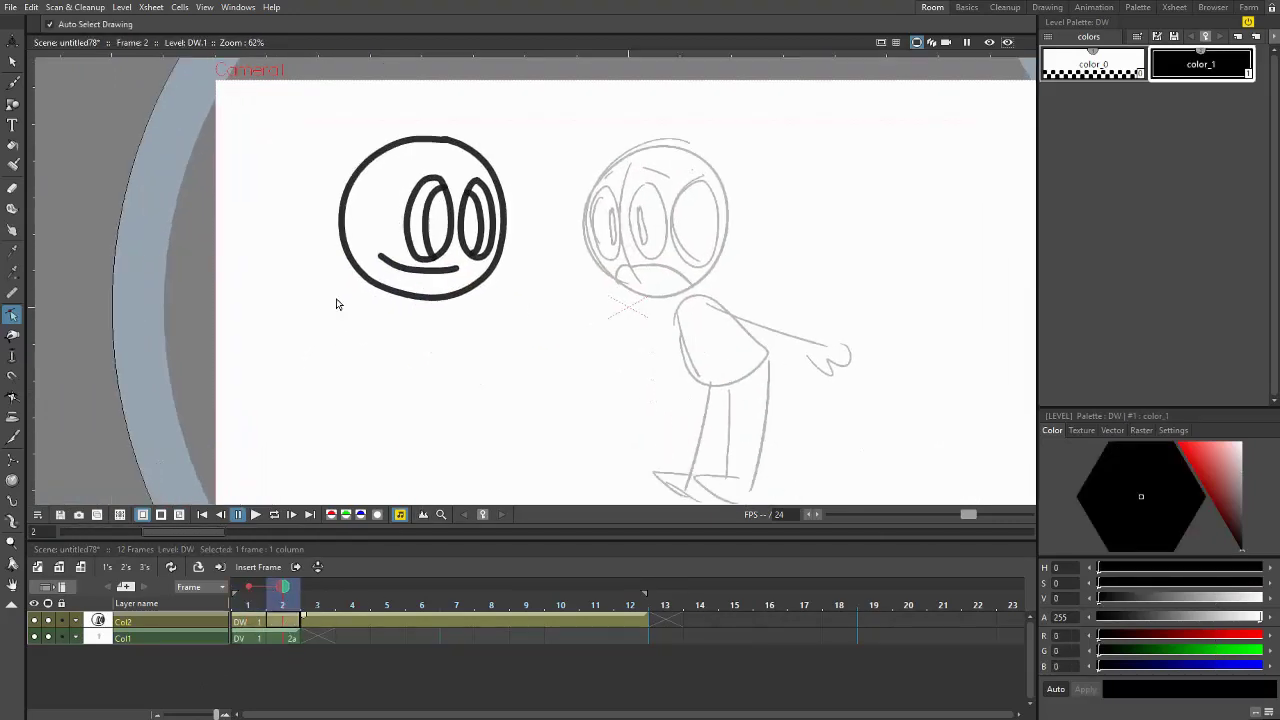
key("b")
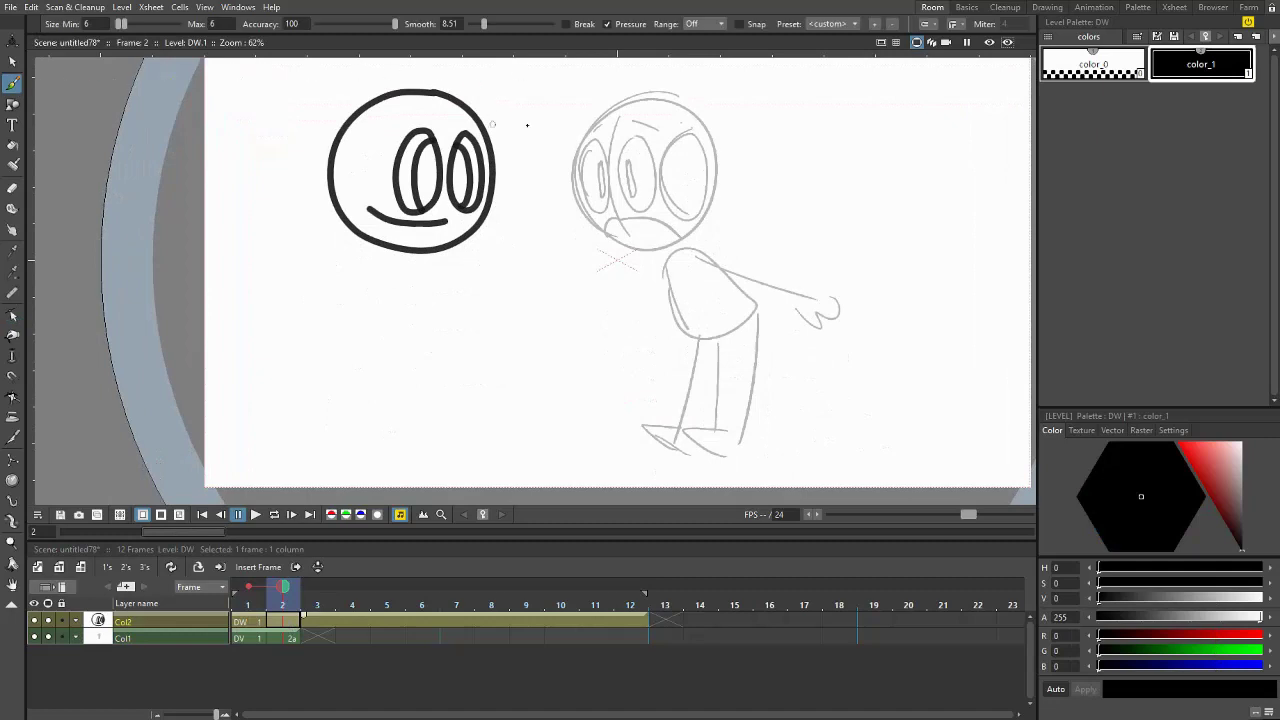
mouse_move(520, 98)
left_mouse_down()
mouse_move(493, 231)
mouse_move(594, 228)
mouse_move(578, 101)
mouse_move(545, 89)
left_mouse_up()
left_click_drag(549, 134, 542, 149)
mouse_move(539, 199)
left_mouse_down()
mouse_move(555, 137)
mouse_move(594, 153)
mouse_move(551, 167)
mouse_move(552, 183)
mouse_move(584, 168)
mouse_move(561, 176)
mouse_move(580, 168)
mouse_move(556, 209)
mouse_move(599, 214)
left_mouse_up()
key("ctrl+z")
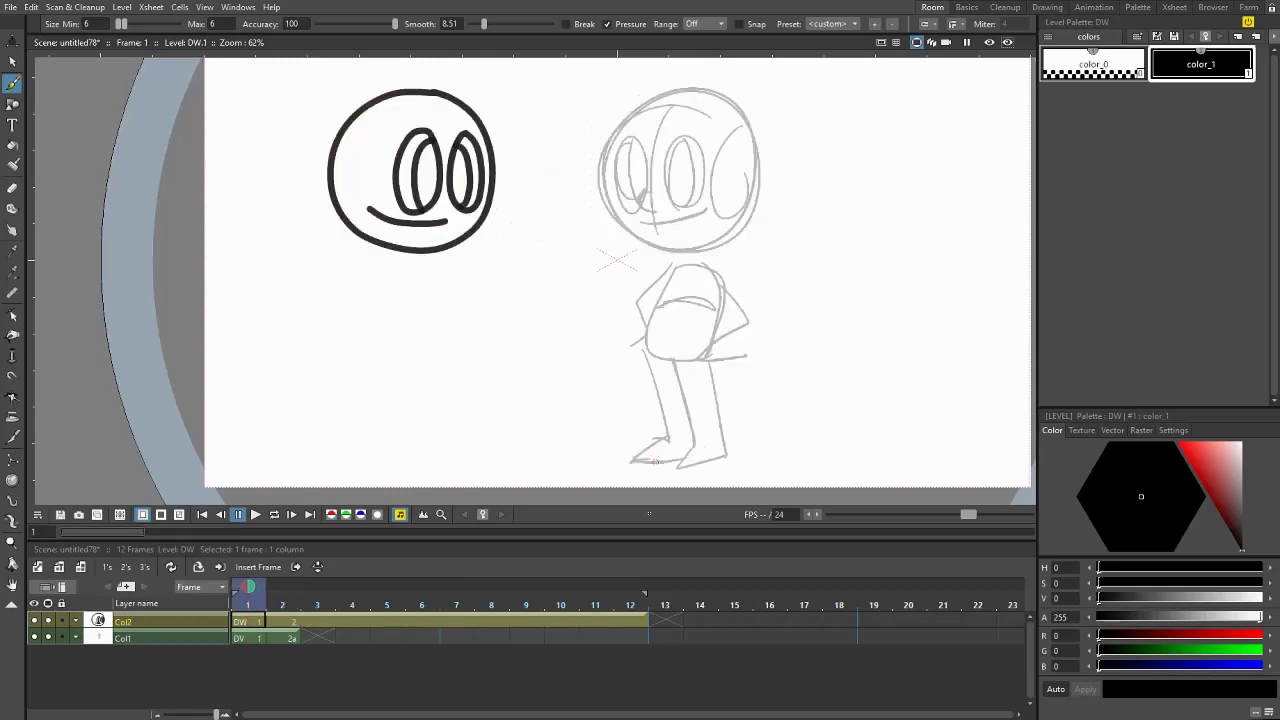
- Extend the second sketch in Col1 through frame 12, and hold the first drawings of both layers through frame 4
left_click(288, 637)
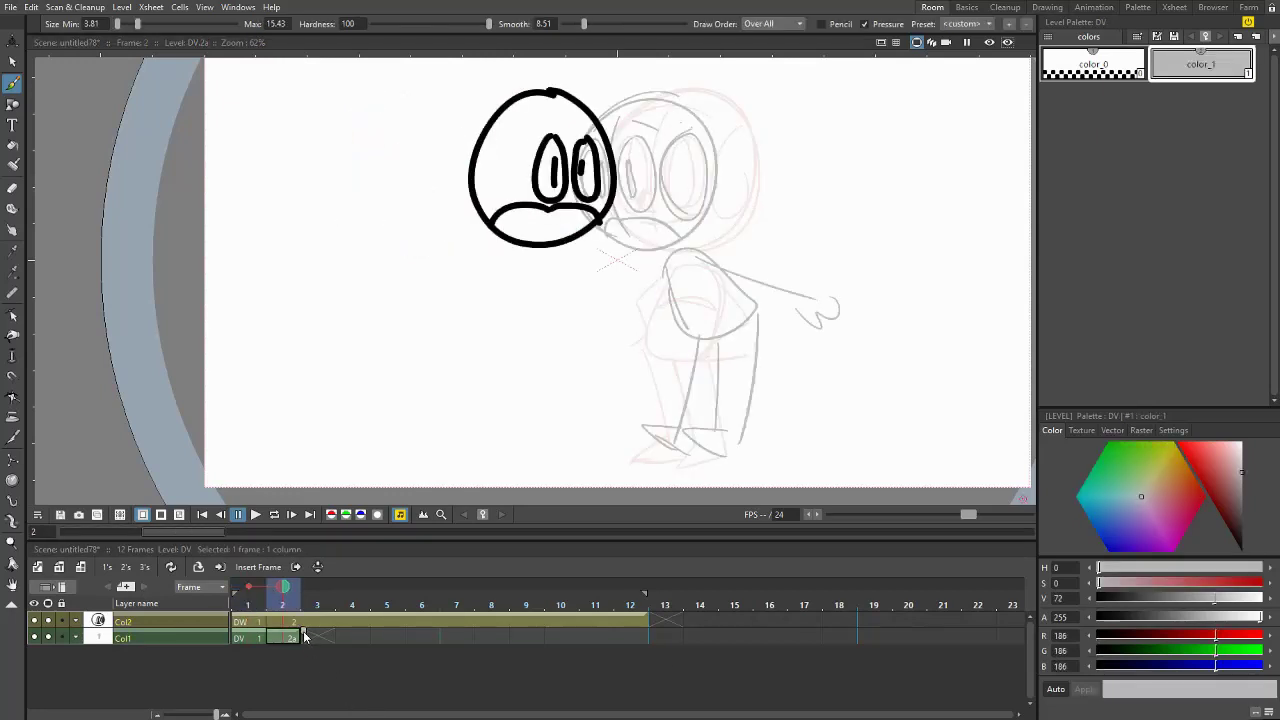
left_click_drag(305, 637, 657, 637)
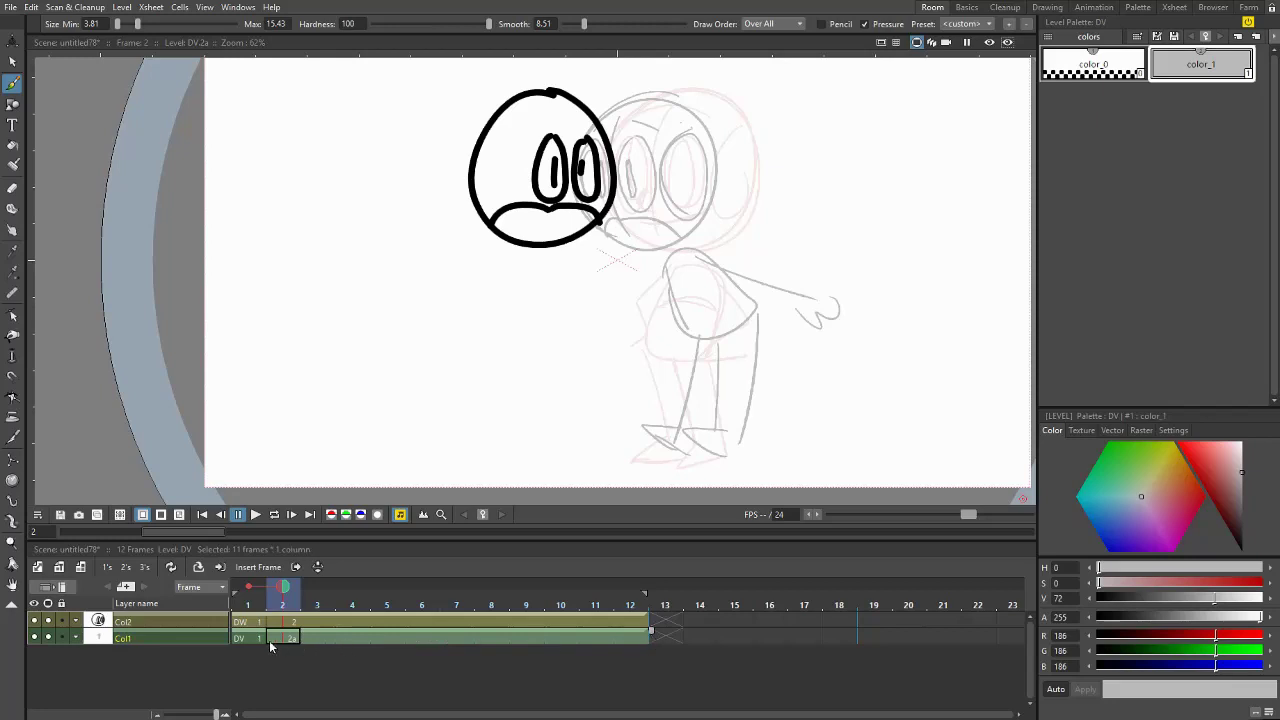
left_click(249, 626)
left_click_drag(249, 622, 380, 634)
- Play the animation, loop playback over frames 1 to 4, and extend the play range to frame 15
left_click(255, 516)
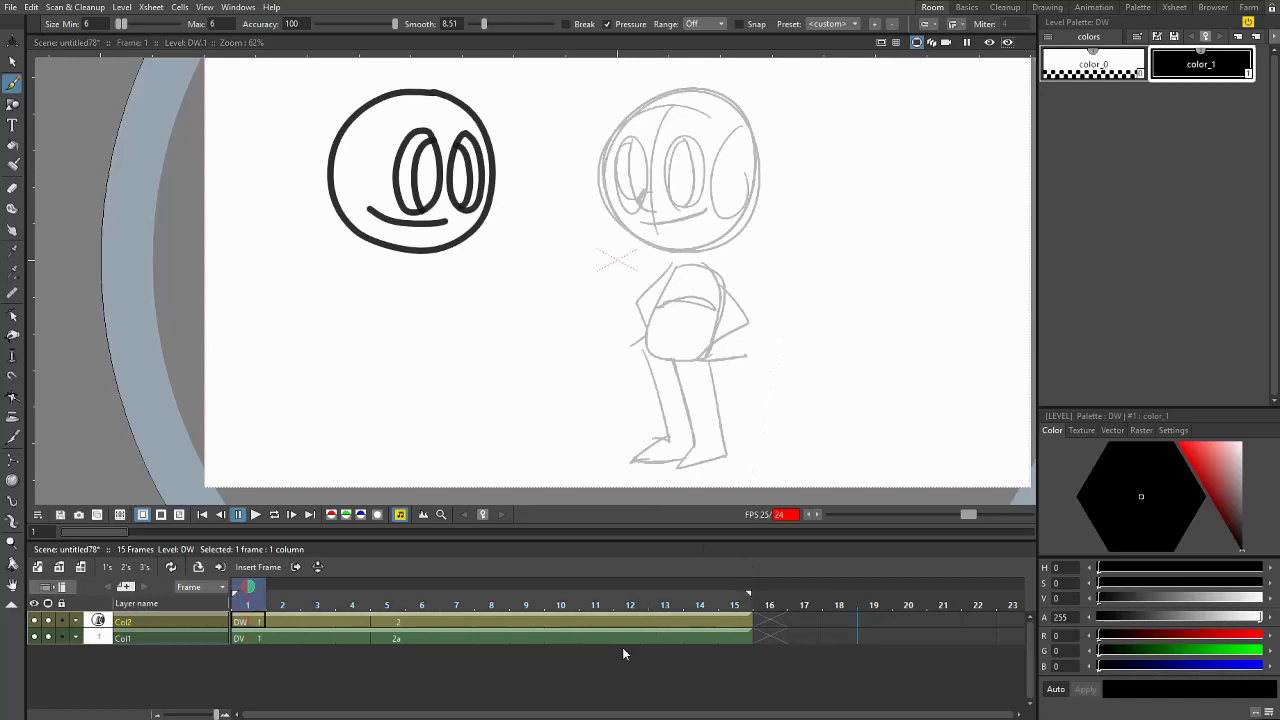
left_click_drag(753, 591, 366, 593)
left_click(273, 514)
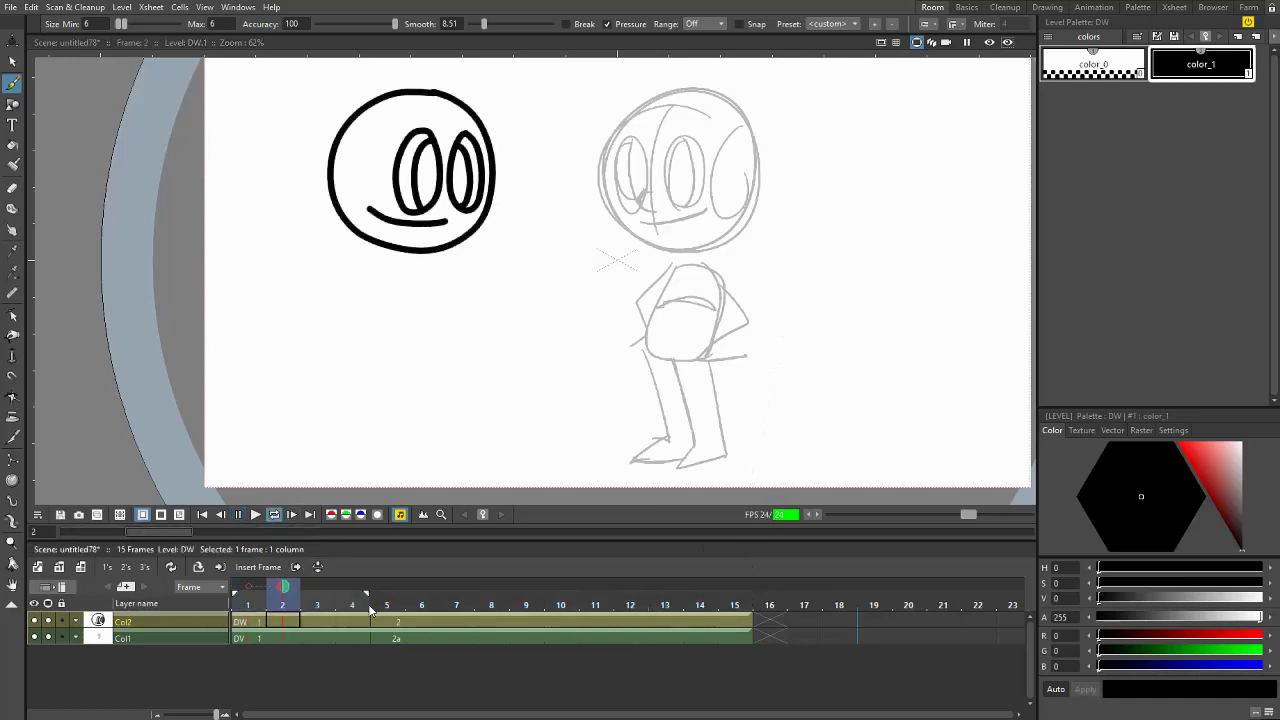
left_click_drag(365, 593, 751, 607)
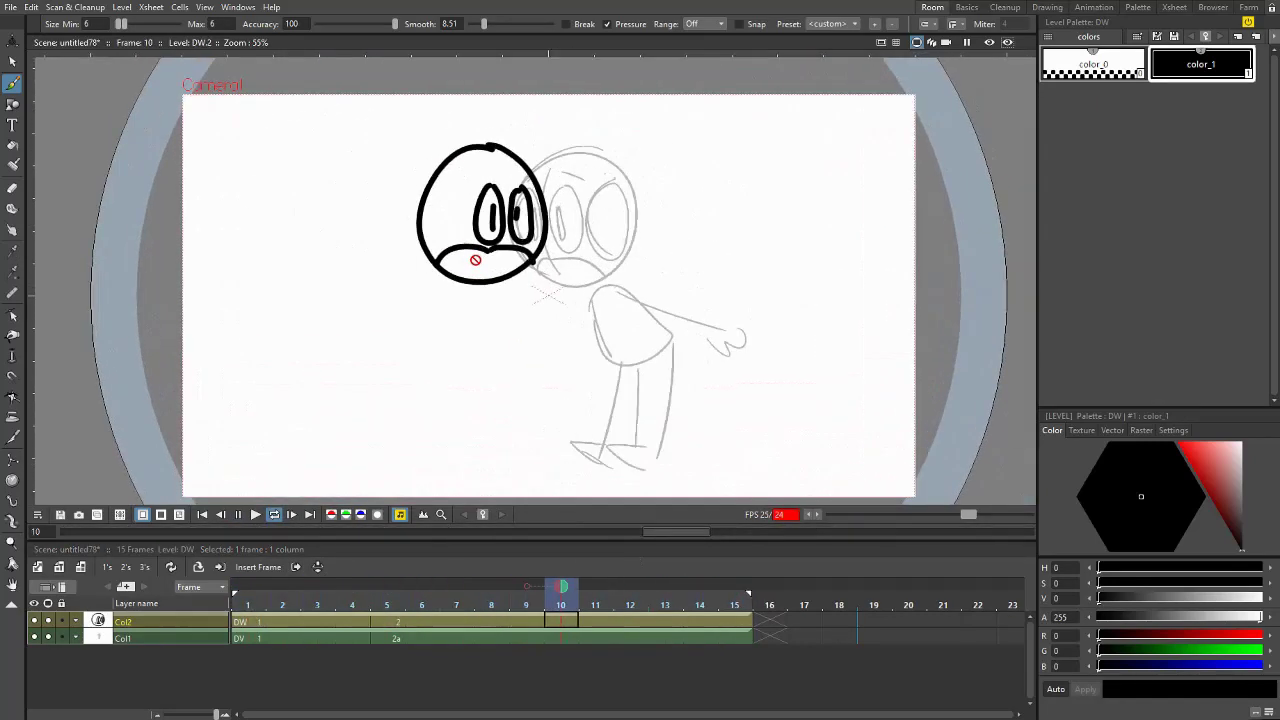